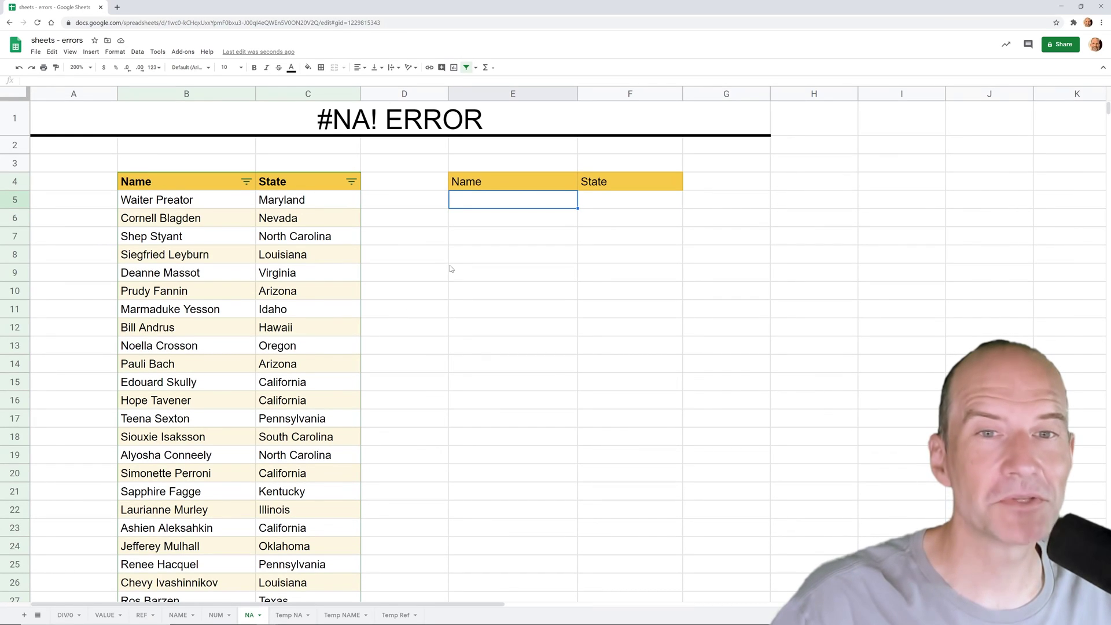
pyautogui.click(476, 222)
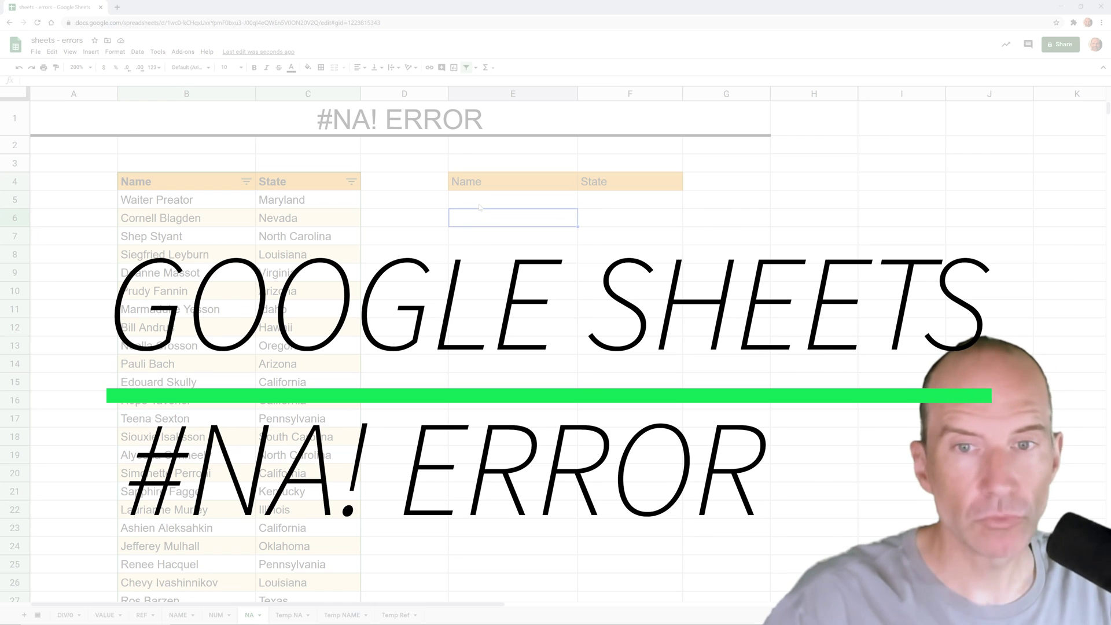
pyautogui.click(479, 204)
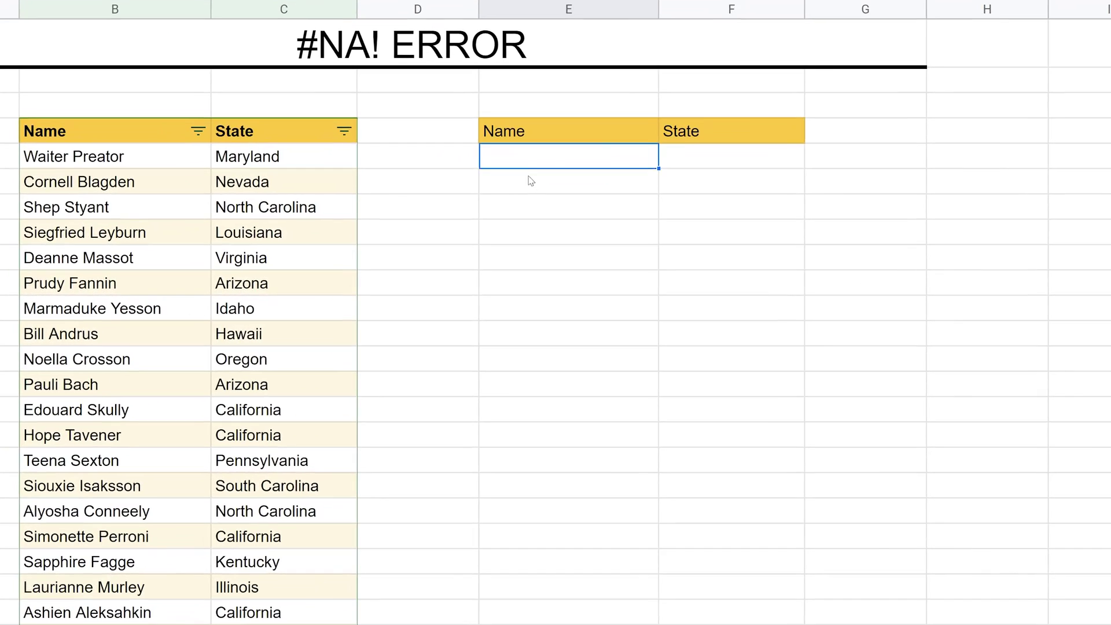
pyautogui.write('Alyosha Conneely')
pyautogui.press('Tab')
# Step: Enter =VLOOKUP(E5,$B$5:$C$104,2,FALSE) in F5 to look up the state
pyautogui.write('=V')
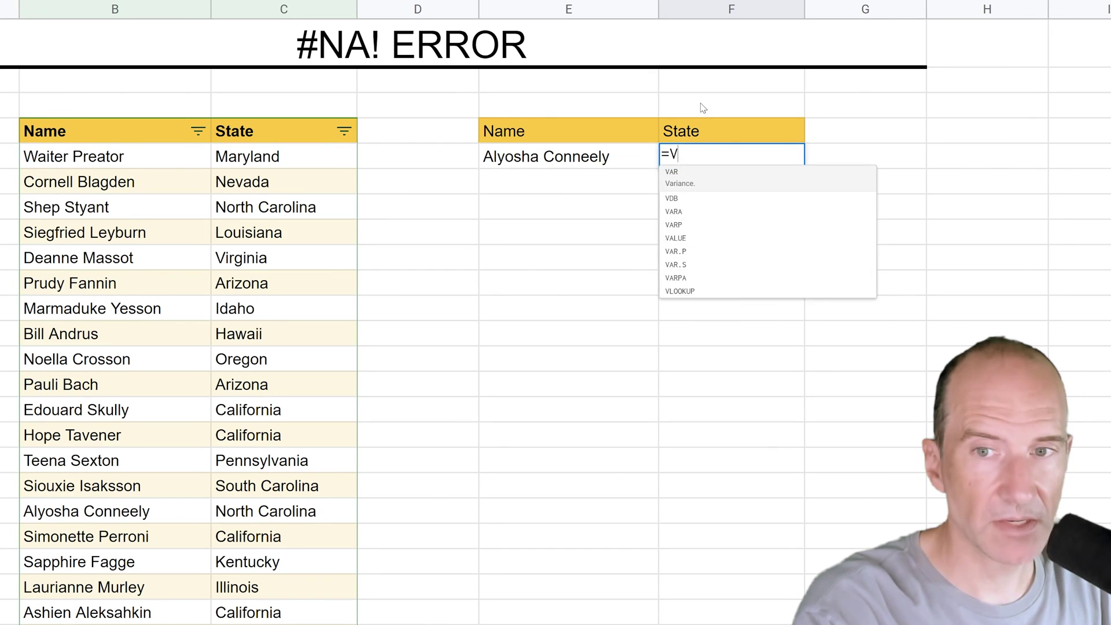
pyautogui.write('LOOKUP')
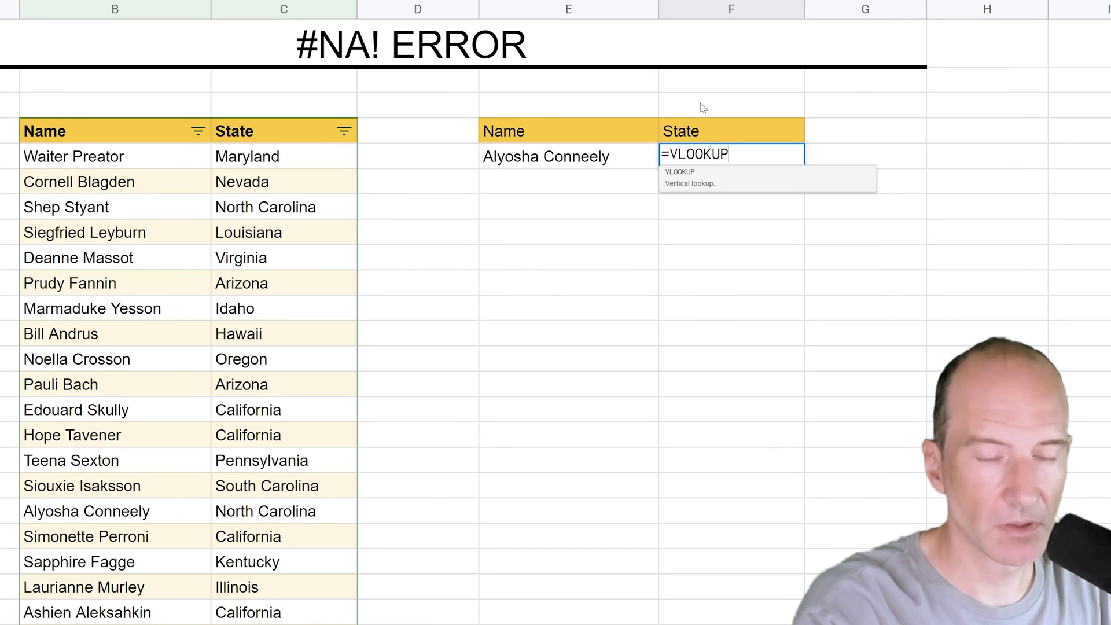
pyautogui.write('(')
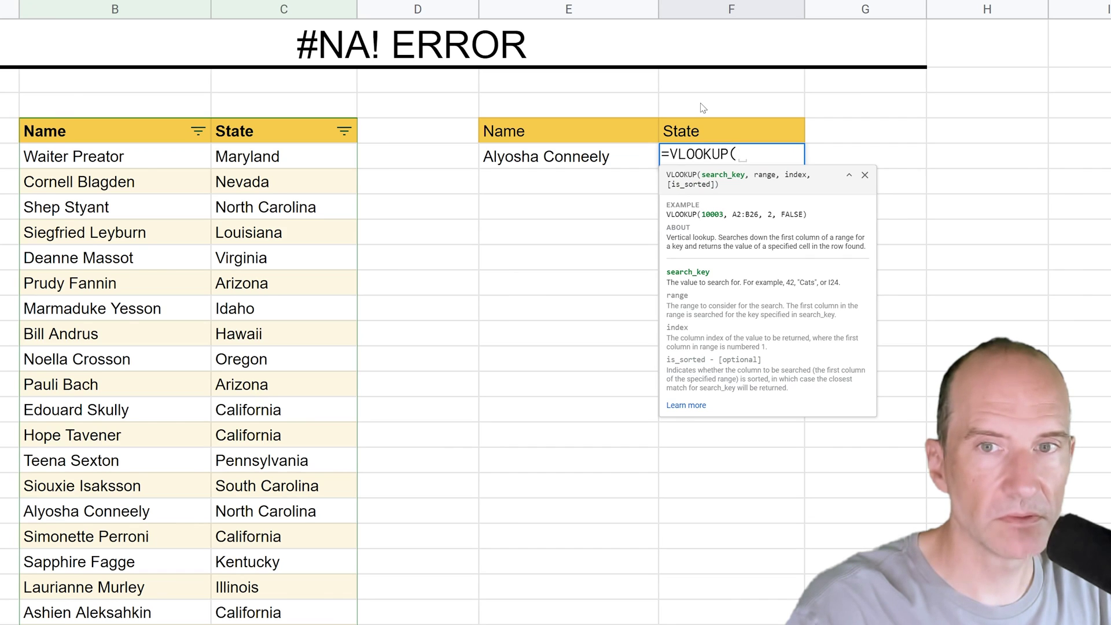
pyautogui.press('Left')
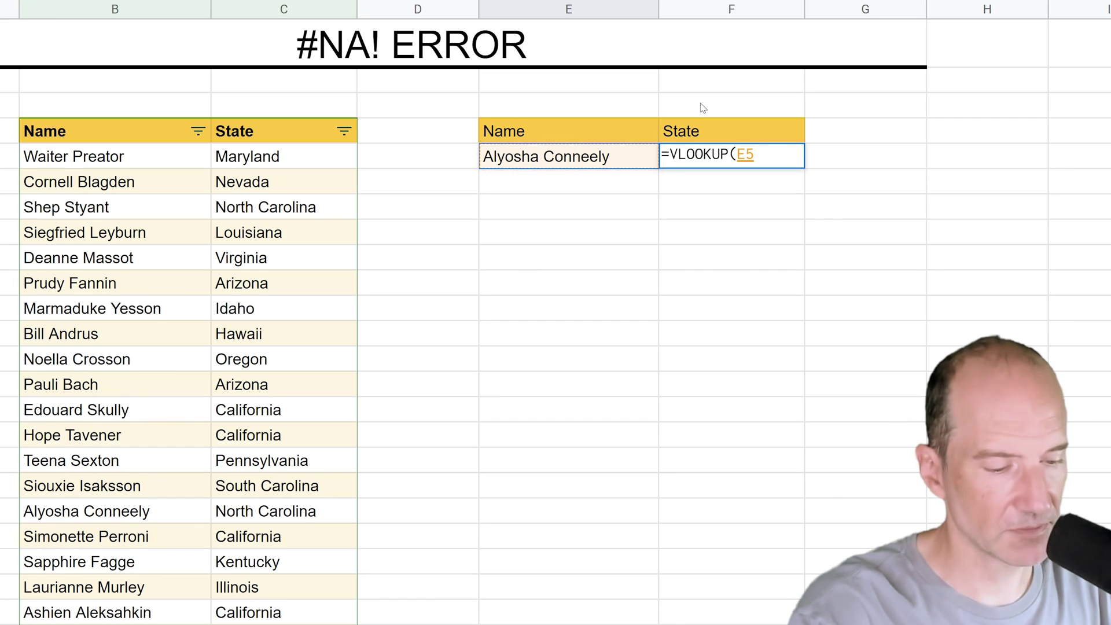
pyautogui.write(',')
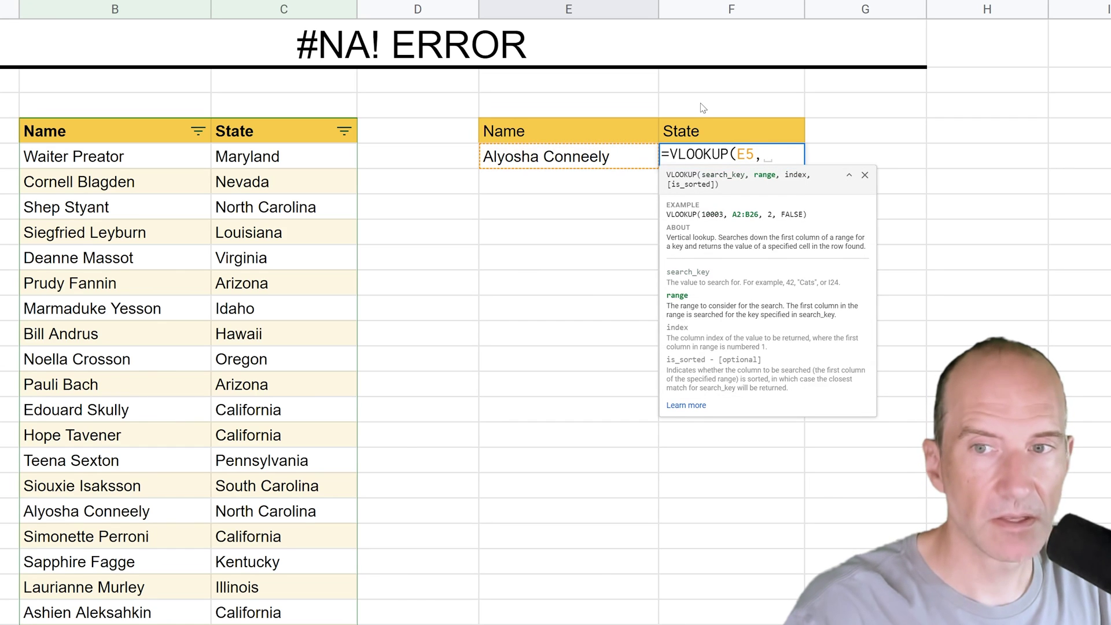
pyautogui.press('Left')
pyautogui.press('Left')
pyautogui.press('Left')
pyautogui.press('Left')
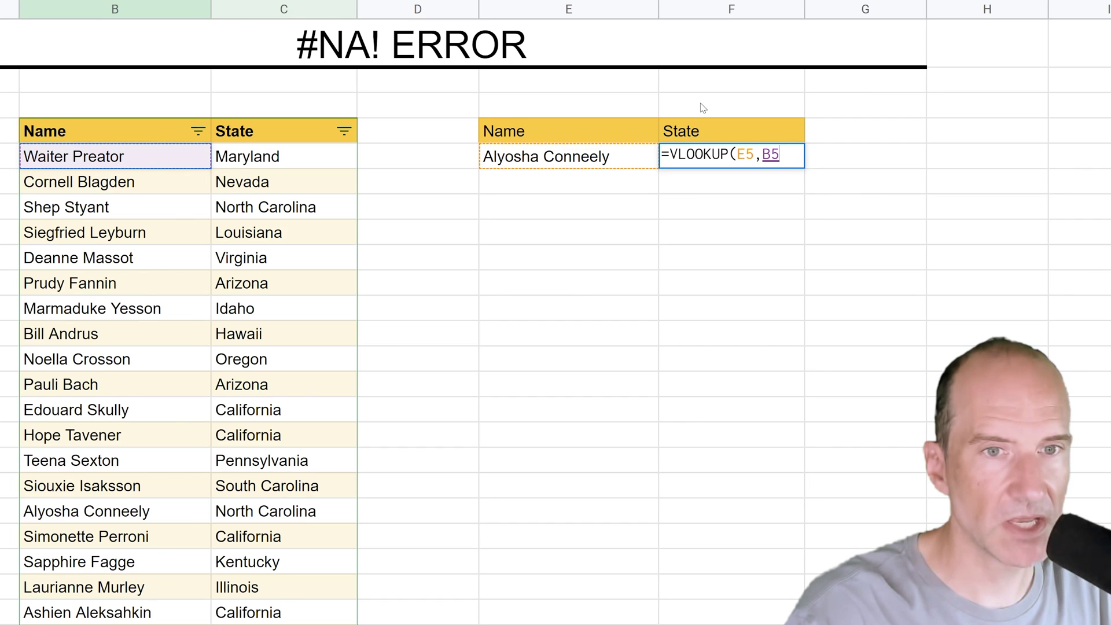
pyautogui.hotkey('shift', 'Right')
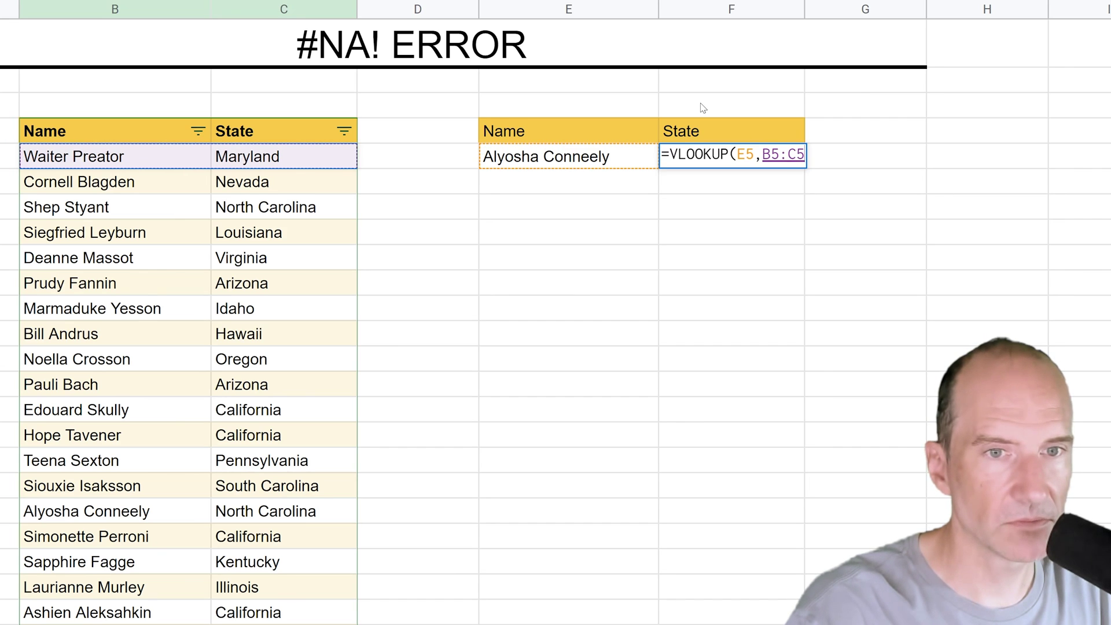
pyautogui.hotkey('ctrl', 'shift', 'Down')
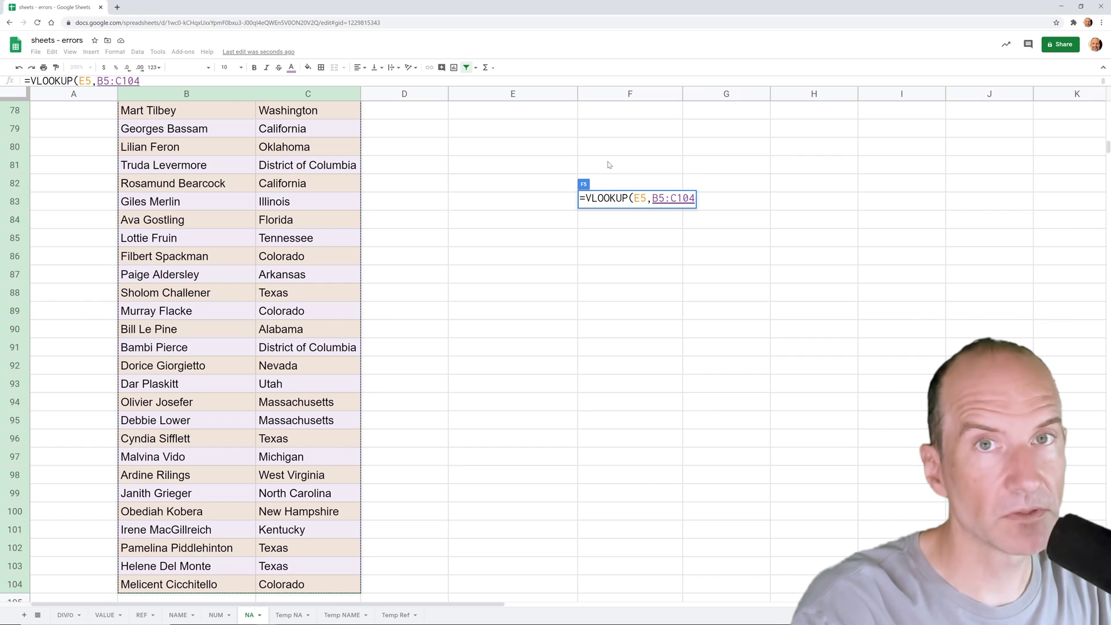
pyautogui.press('F4')
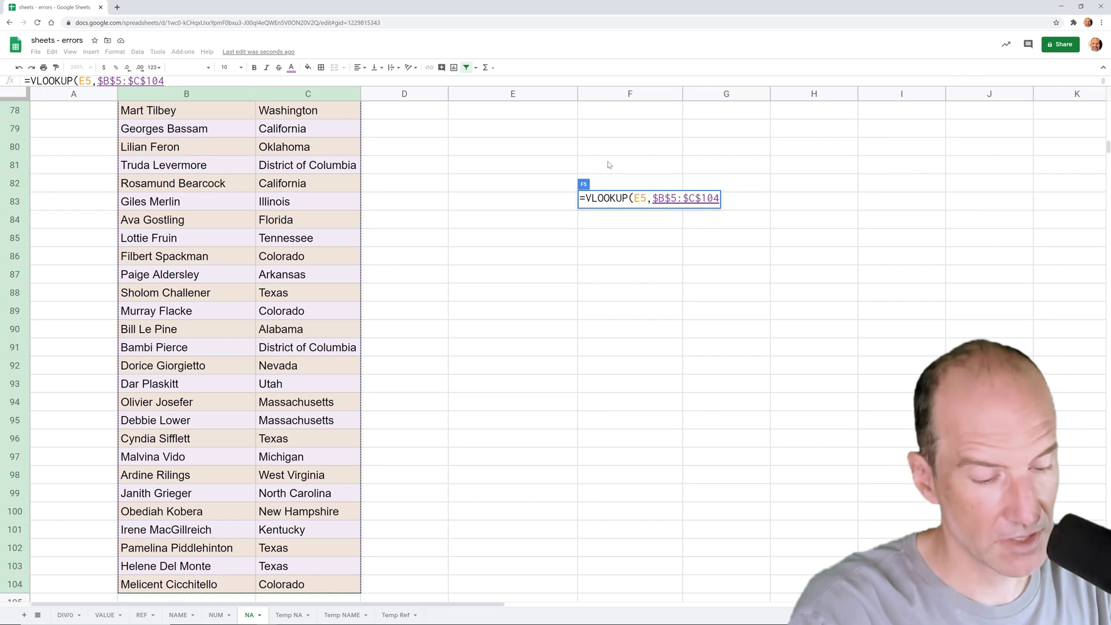
pyautogui.write(',')
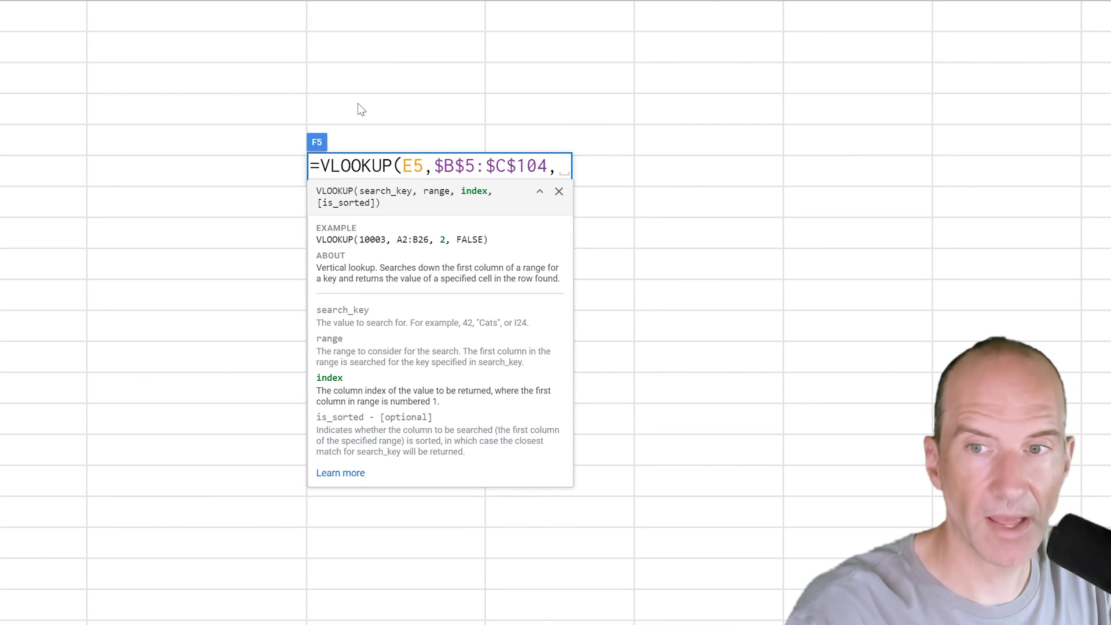
pyautogui.write('2,FALSE)')
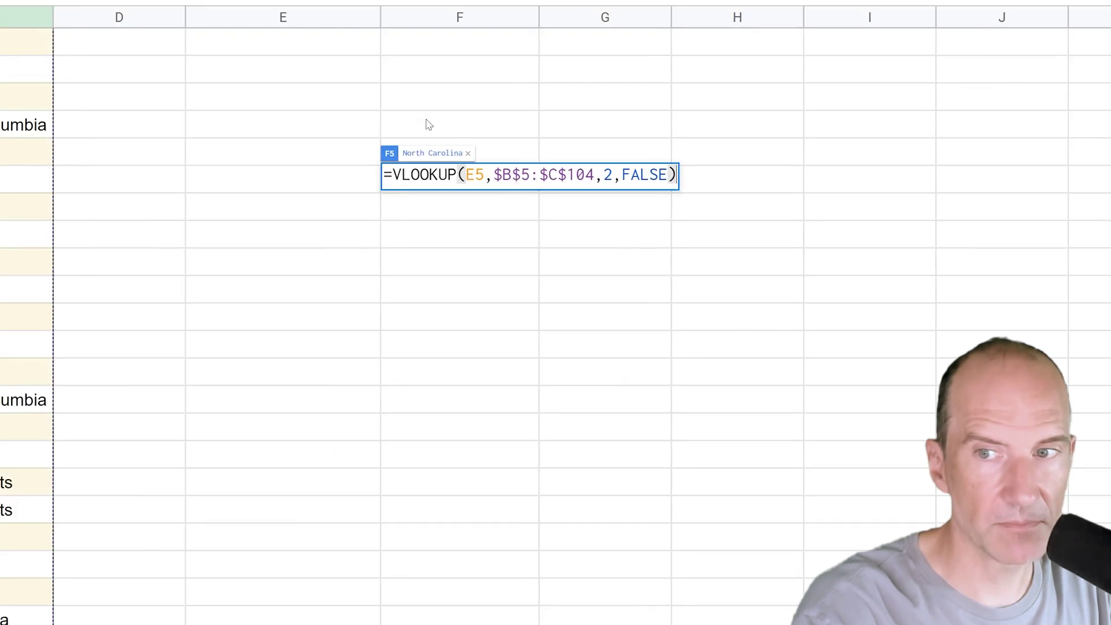
pyautogui.press('Return')
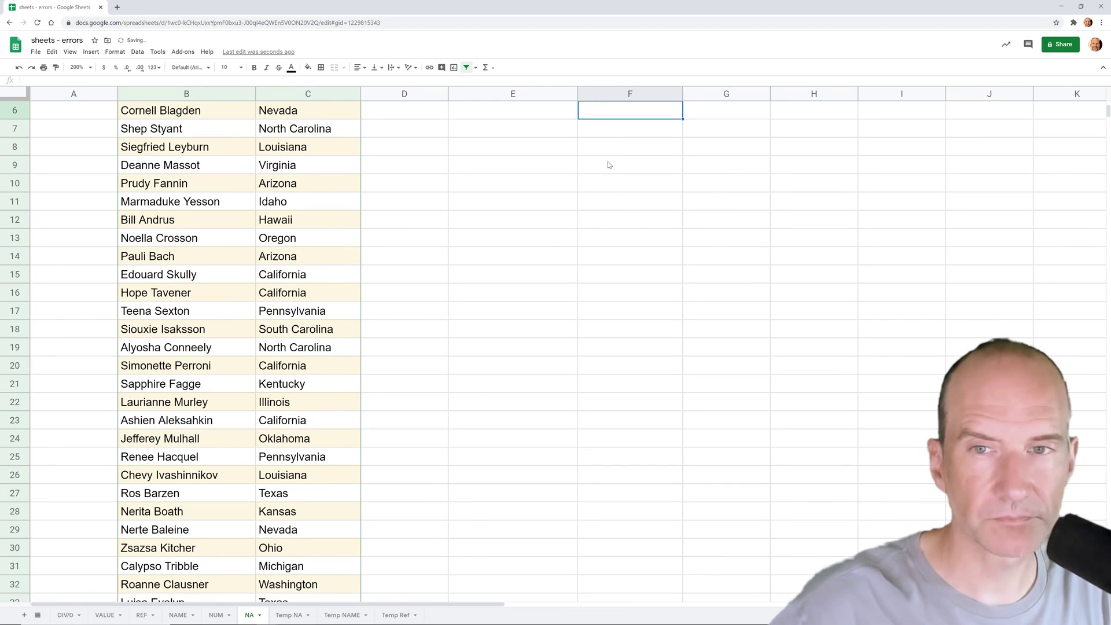
# Step: Copy the names Marmaduke Yesson and Alyosha Conneely from the list into E6 and E7
pyautogui.scroll(2, 608, 165)
pyautogui.click(568, 206)
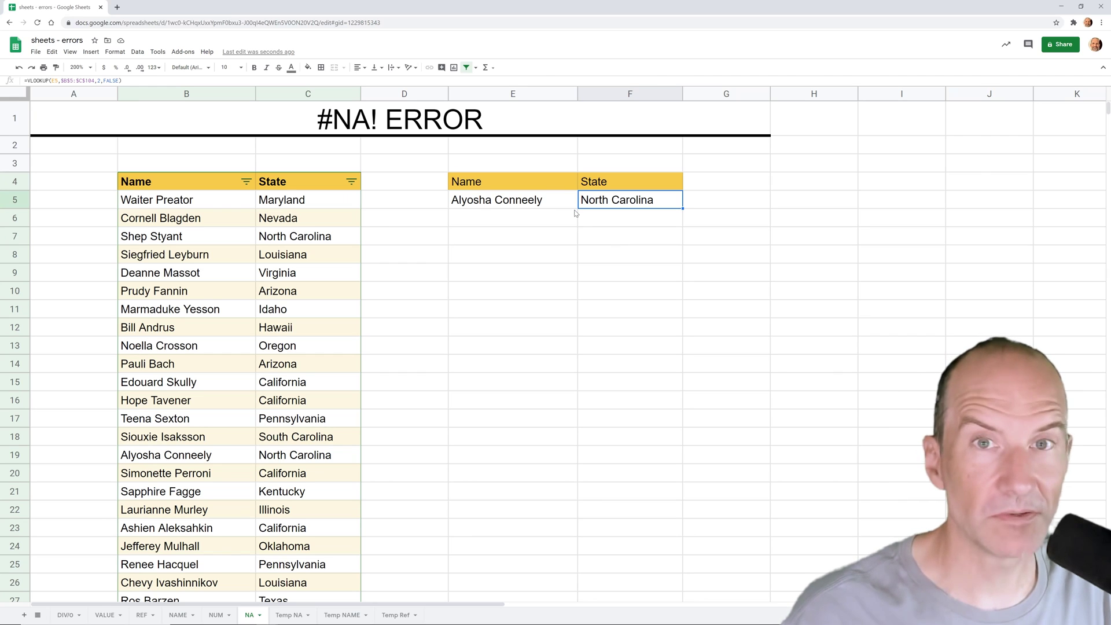
pyautogui.click(212, 313)
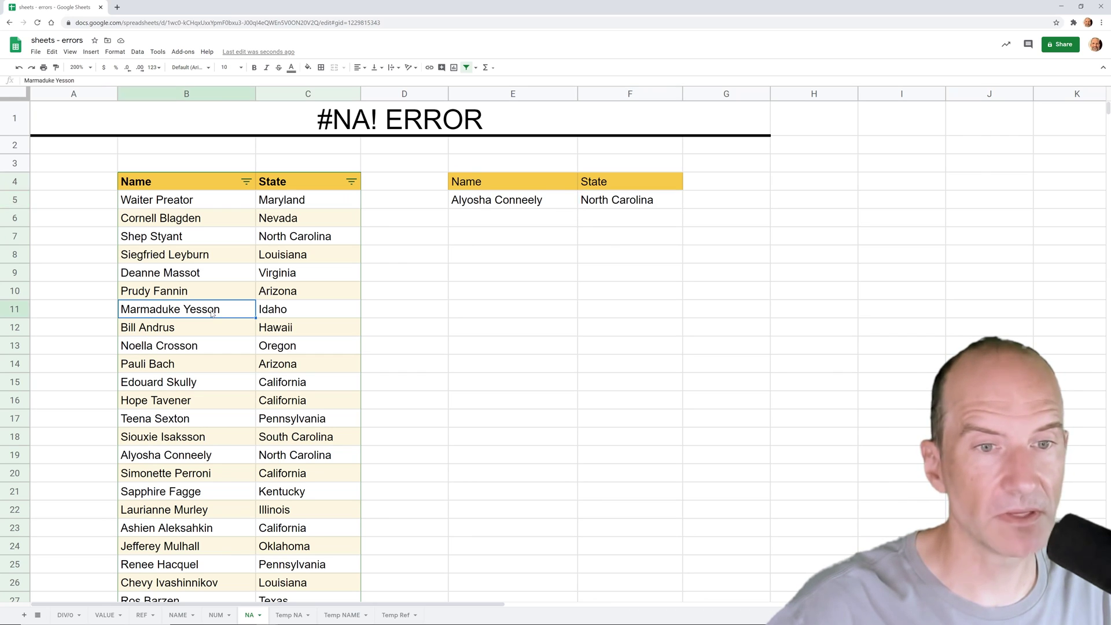
pyautogui.rightClick(214, 315)
pyautogui.click(237, 325)
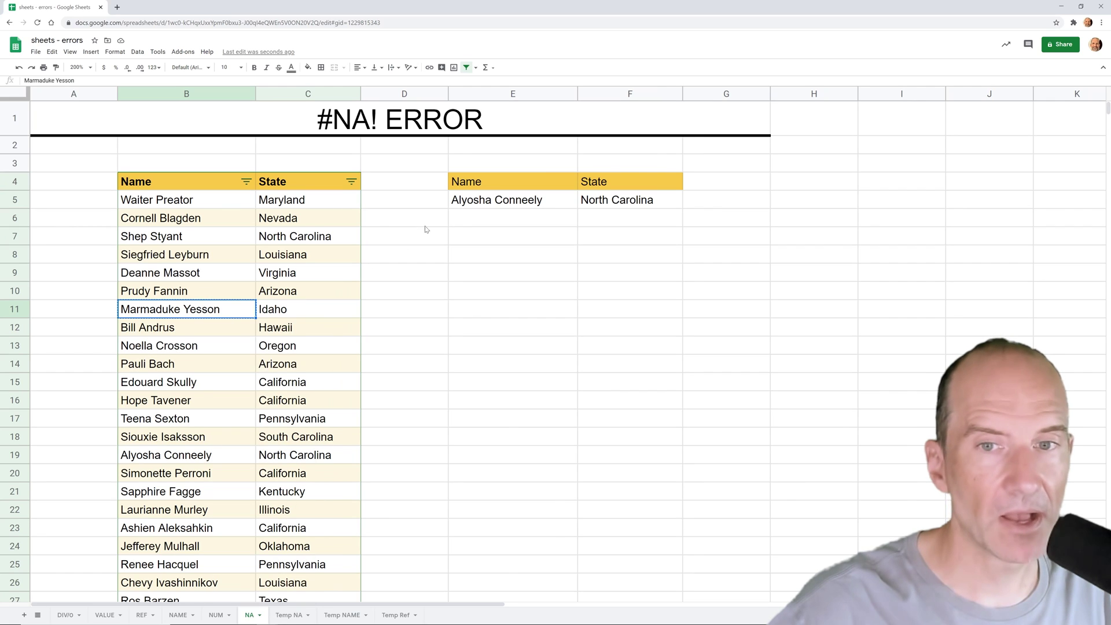
pyautogui.rightClick(458, 223)
pyautogui.click(475, 258)
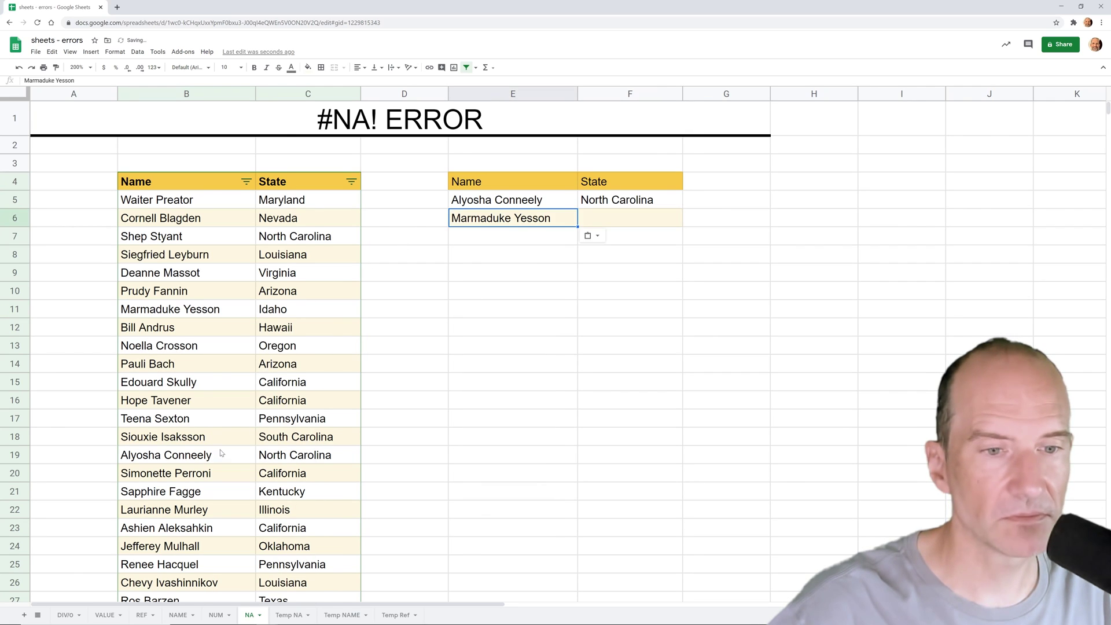
pyautogui.rightClick(200, 458)
pyautogui.click(231, 161)
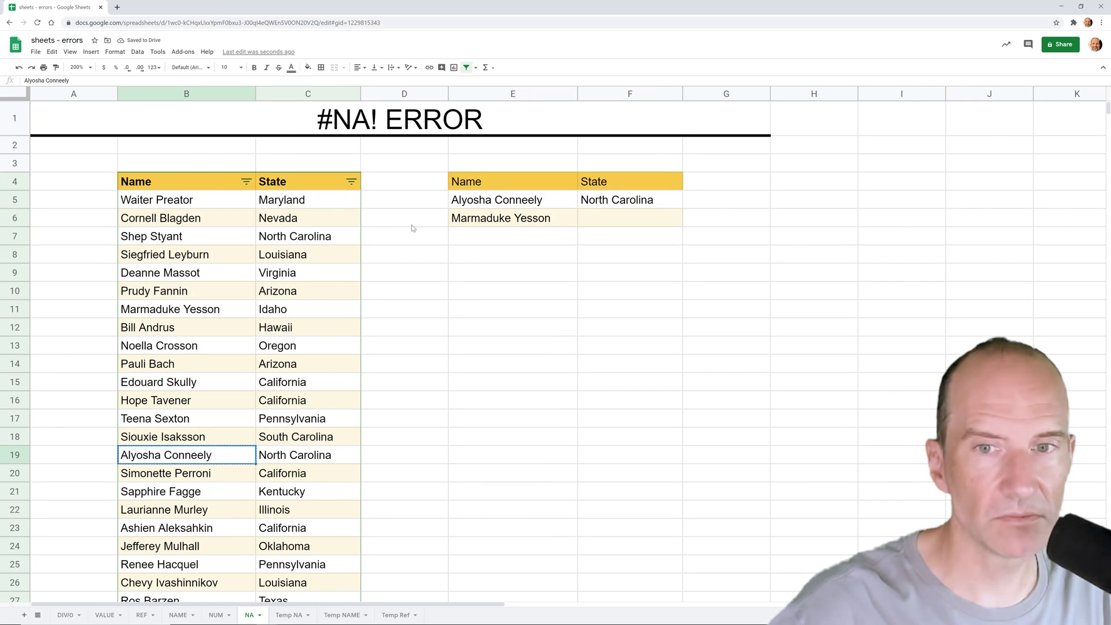
pyautogui.click(479, 239)
pyautogui.rightClick(479, 239)
pyautogui.click(492, 265)
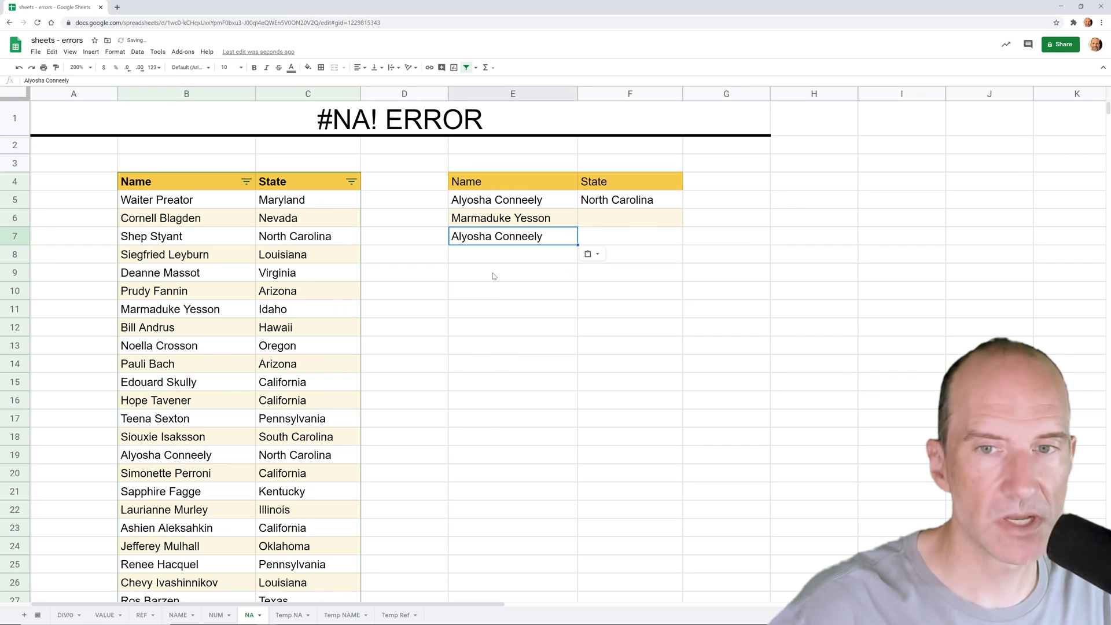
# Step: Fill the F5 VLOOKUP down to F7, returning Idaho and North Carolina
pyautogui.click(649, 204)
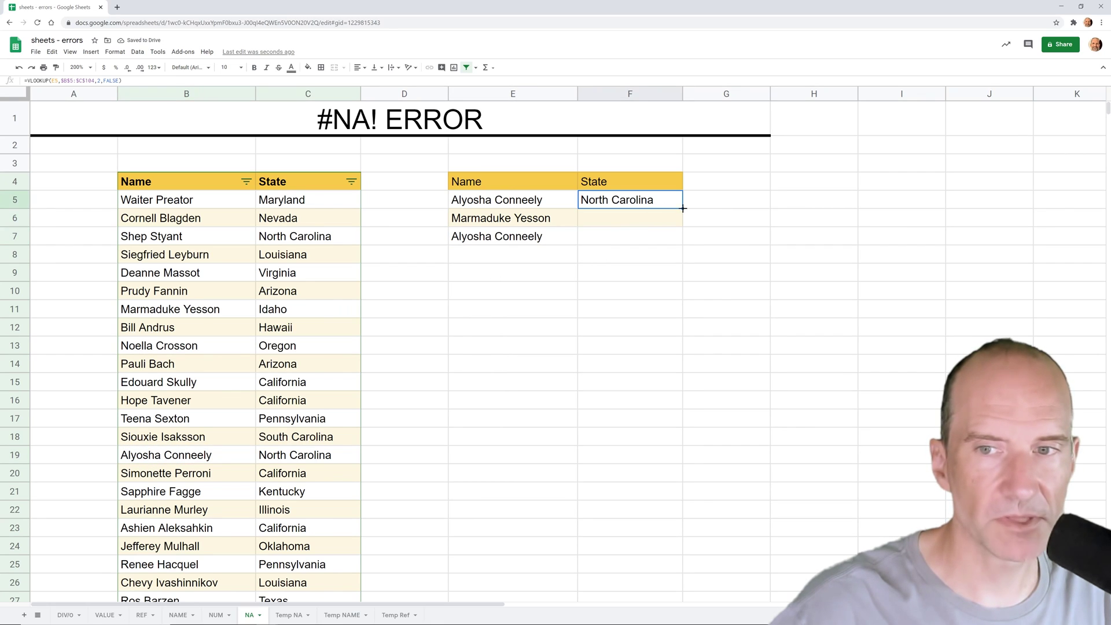
pyautogui.moveTo(683, 209); pyautogui.dragTo(684, 236)
pyautogui.click(636, 226)
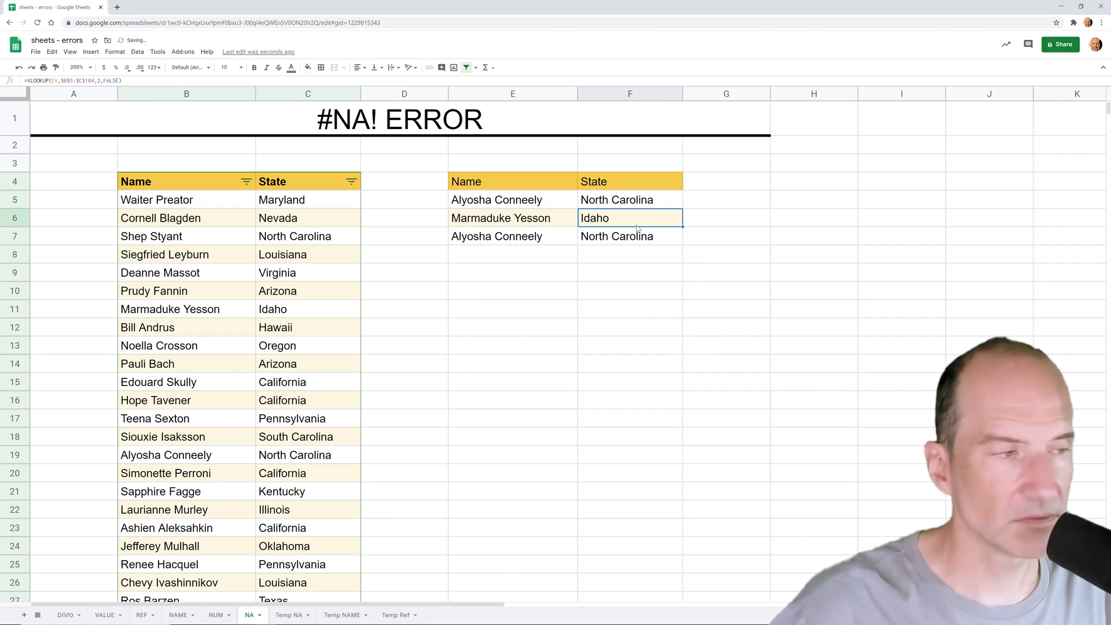
pyautogui.press('Up')
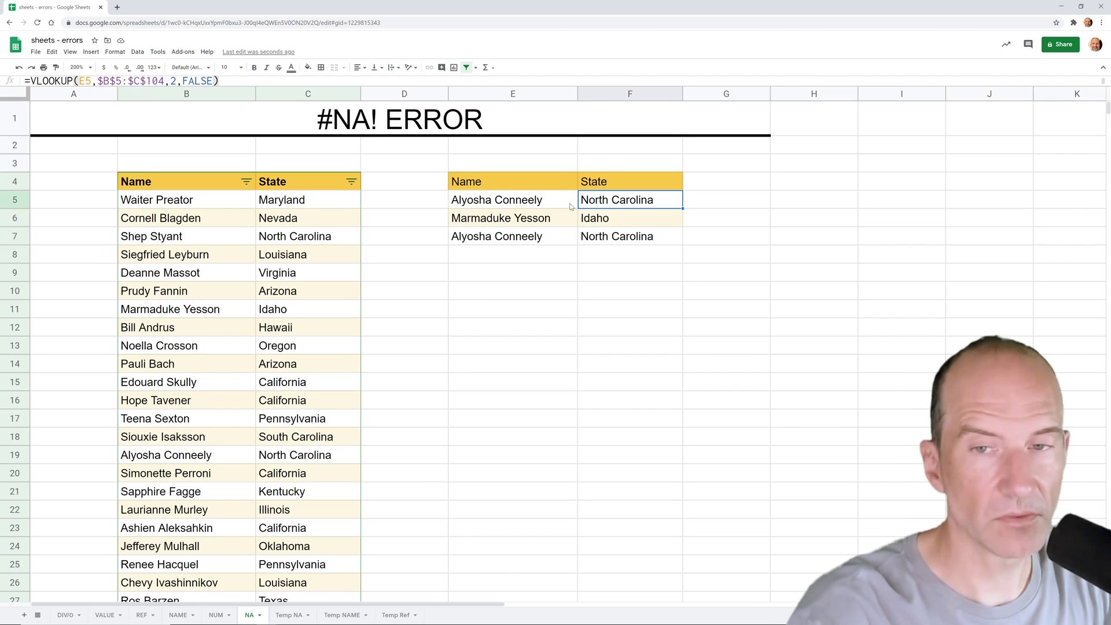
# Step: Add a trailing space to E5's name so F5 shows #N/A, then compare it with B19
pyautogui.click(571, 206)
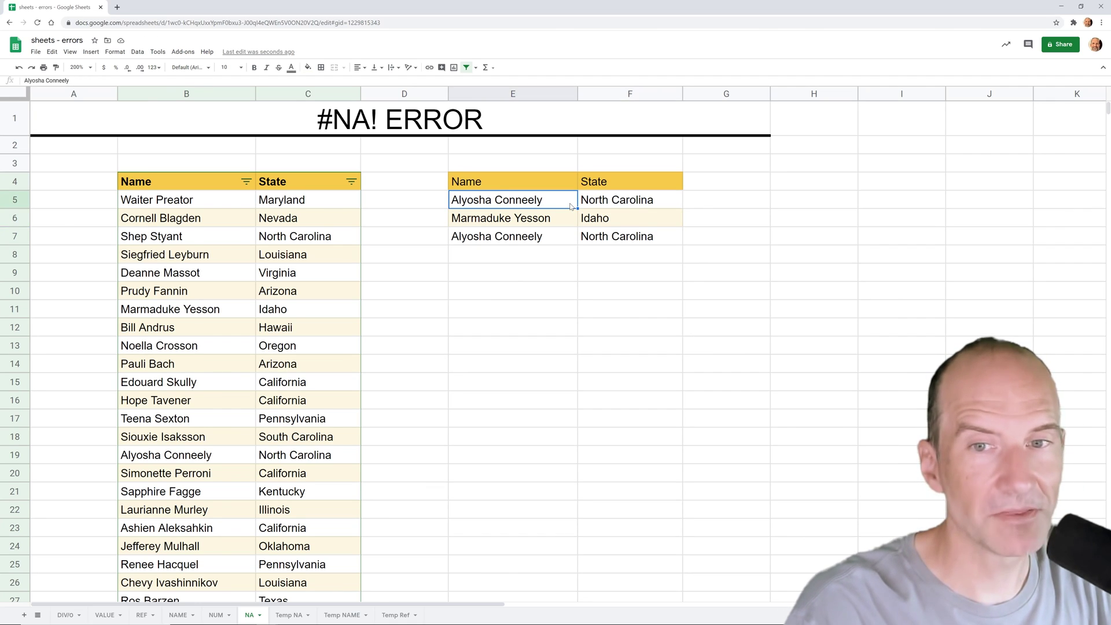
pyautogui.doubleClick(571, 206)
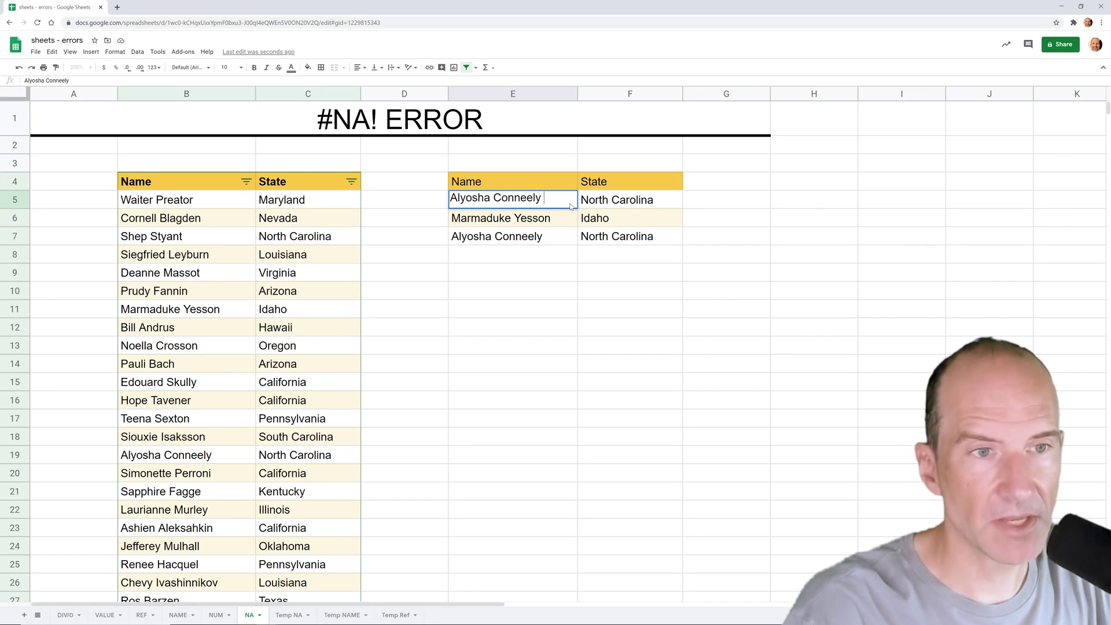
pyautogui.press('Return')
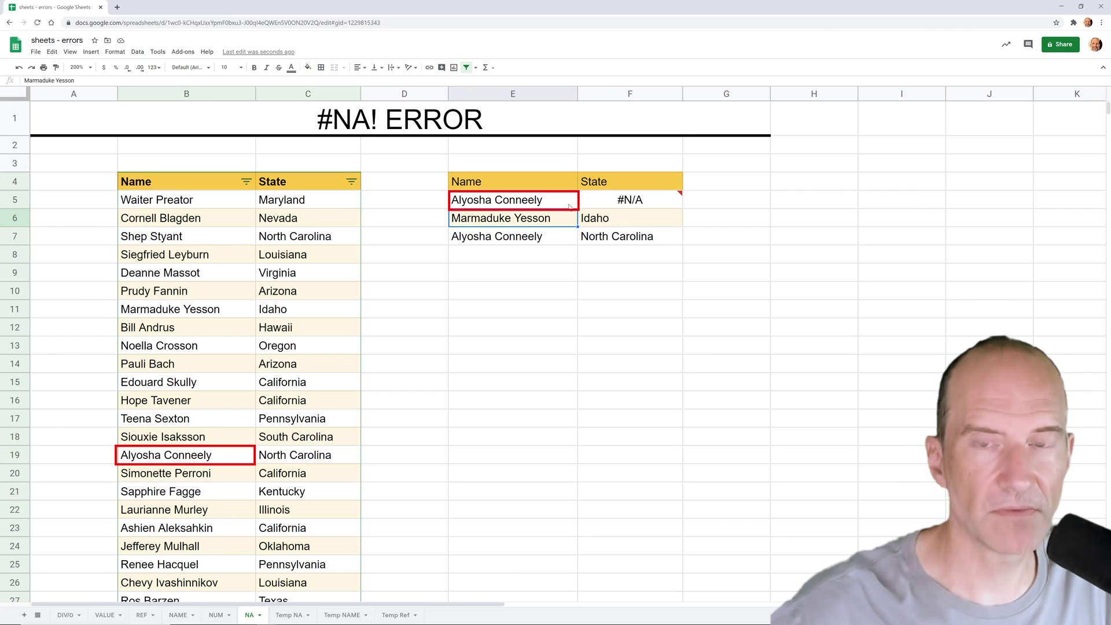
pyautogui.click(548, 203)
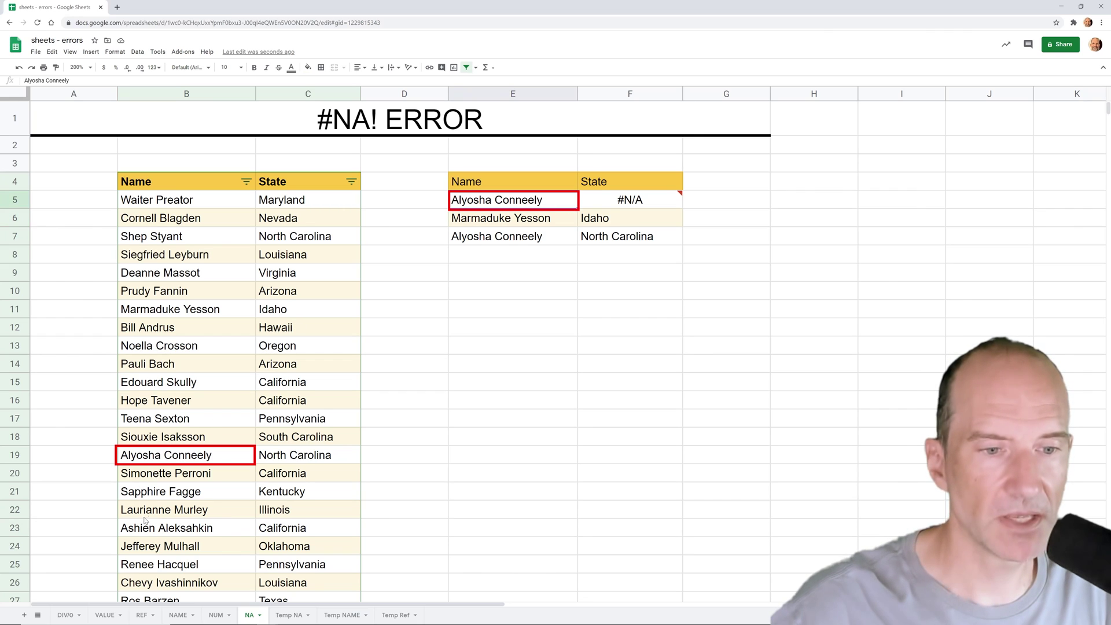
pyautogui.click(162, 457)
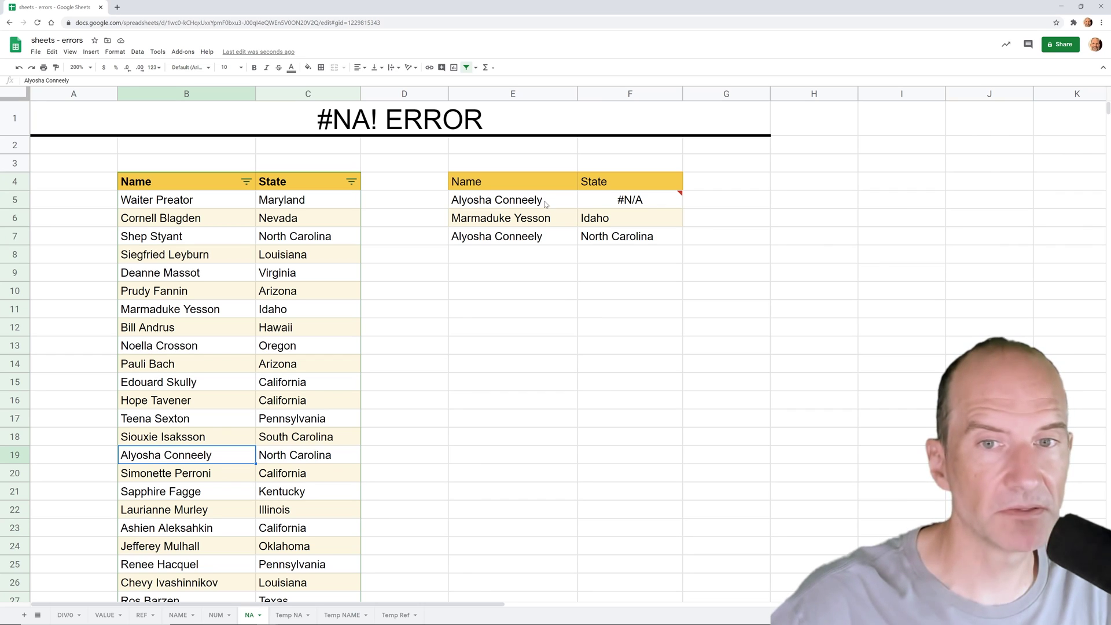
# Step: Remove the trailing space from E5 so F5 returns North Carolina
pyautogui.click(545, 204)
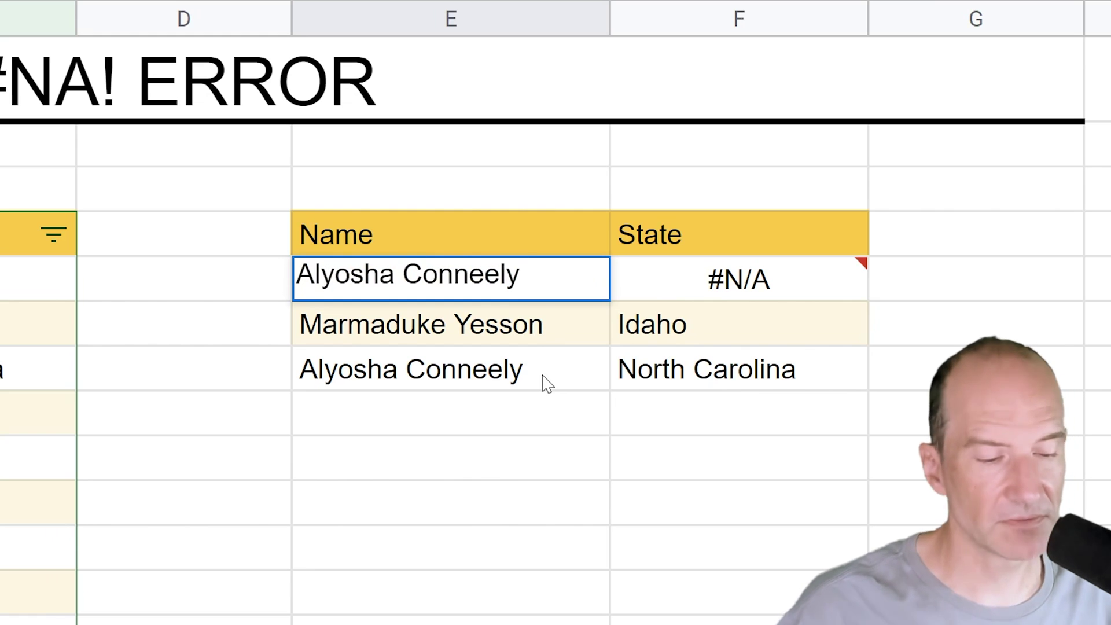
pyautogui.press('Return')
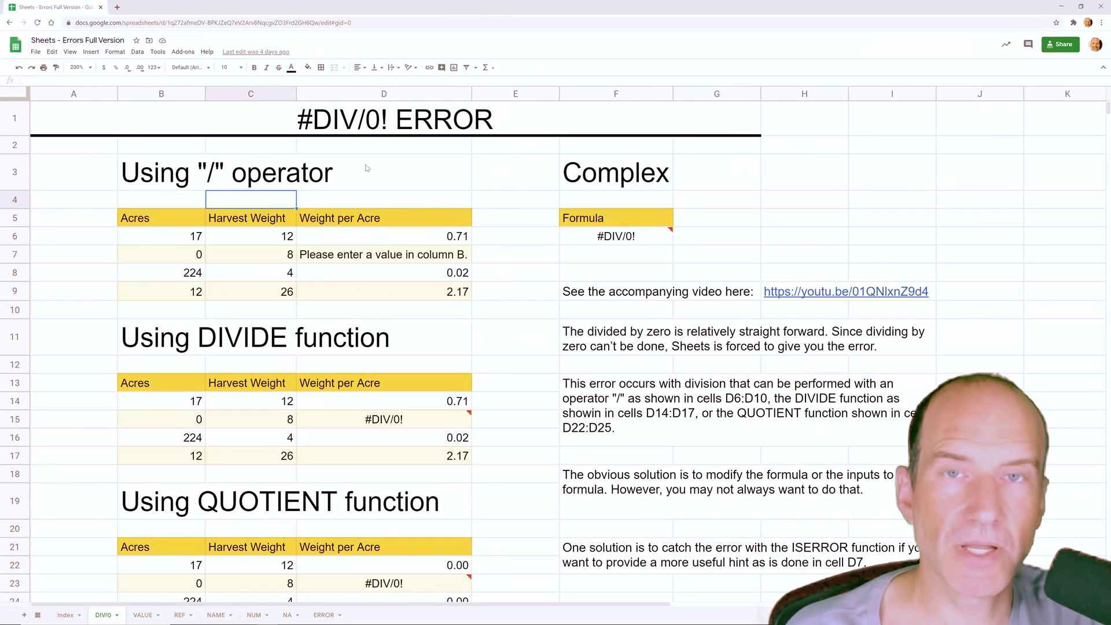
# Step: Switch to the ERROR sheet tab and open the File menu
pyautogui.click(323, 617)
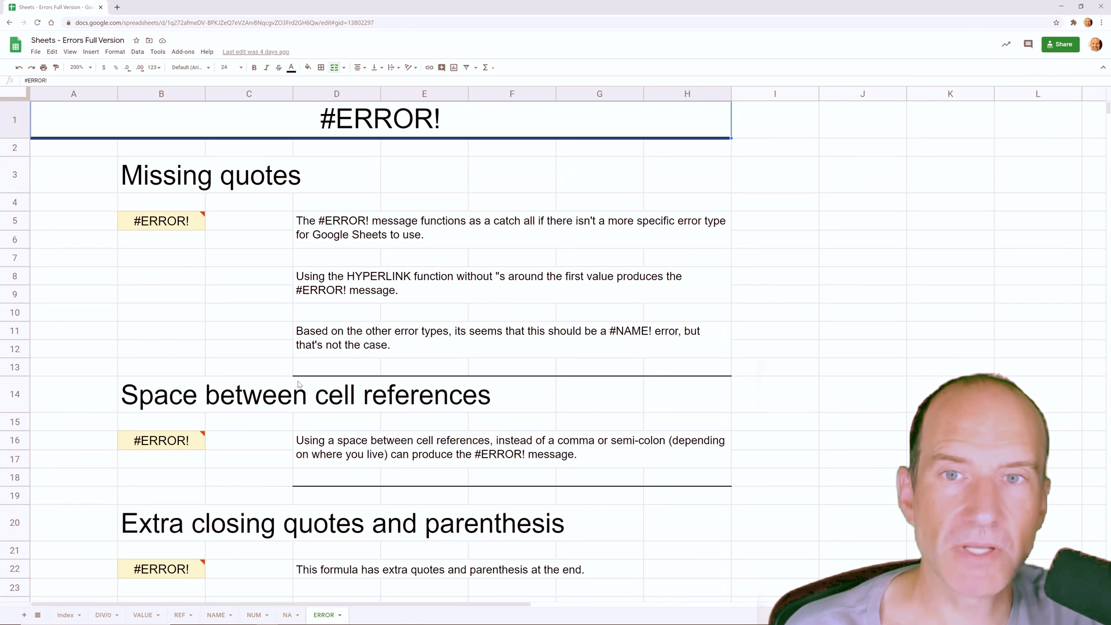
pyautogui.click(39, 53)
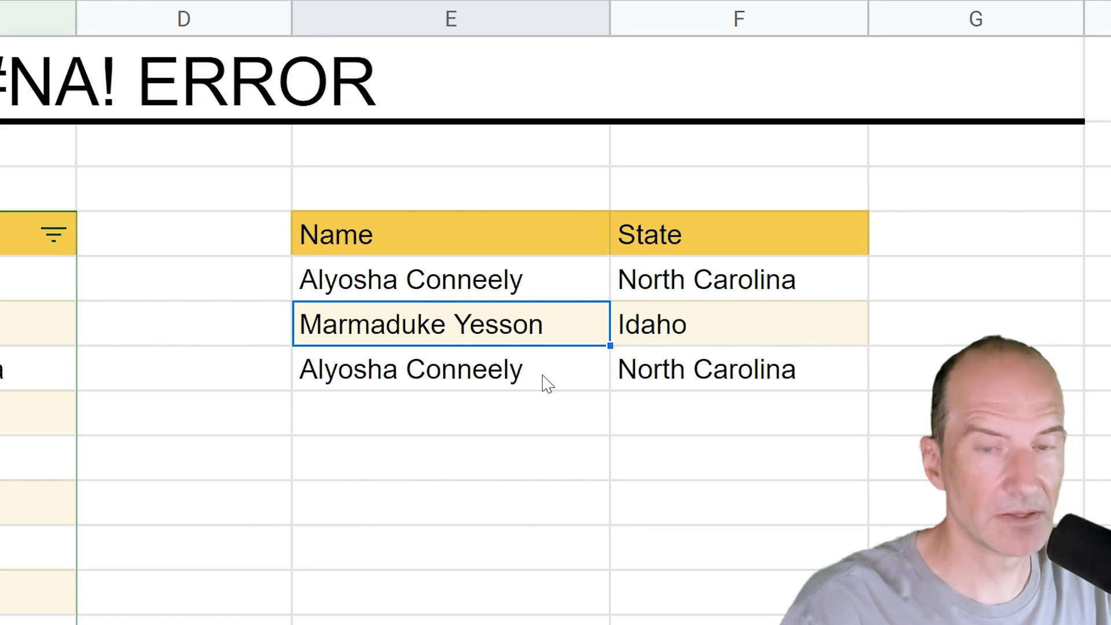
# Step: Undo the E5 name fix with Ctrl+Z, restoring the #N/A in F5
pyautogui.hotkey('ctrl', 'z')
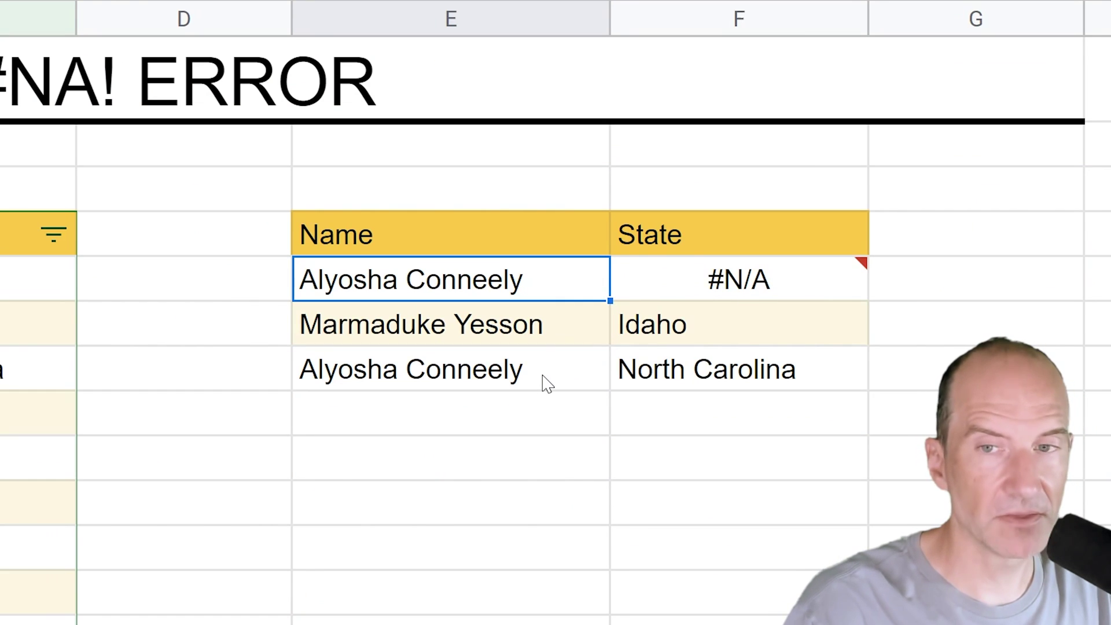
pyautogui.press('Right')
pyautogui.press('Right')
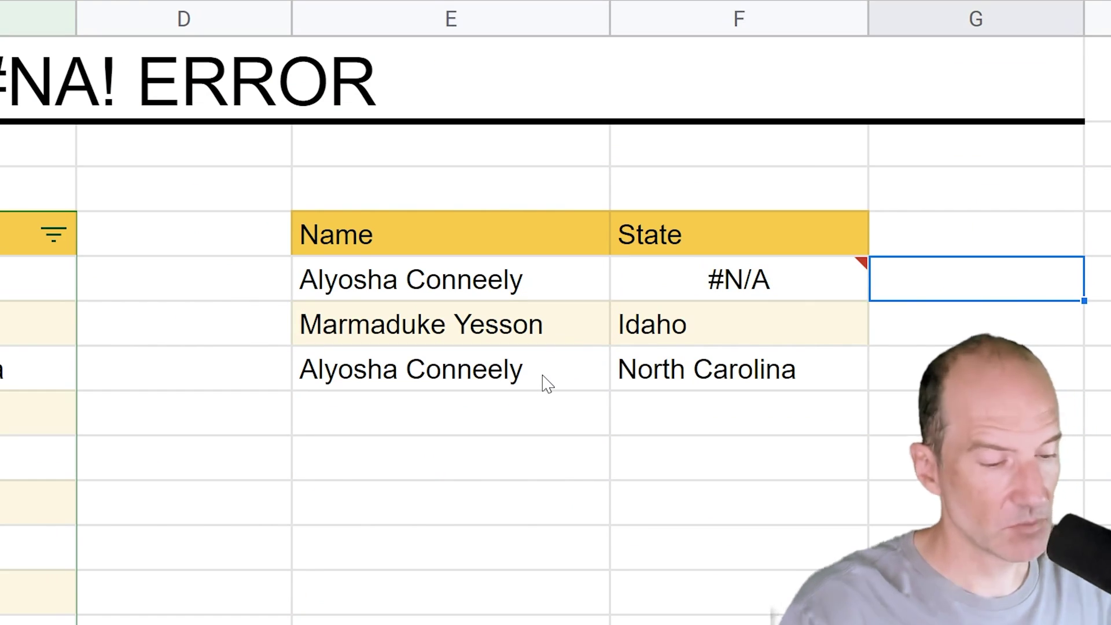
pyautogui.write('=')
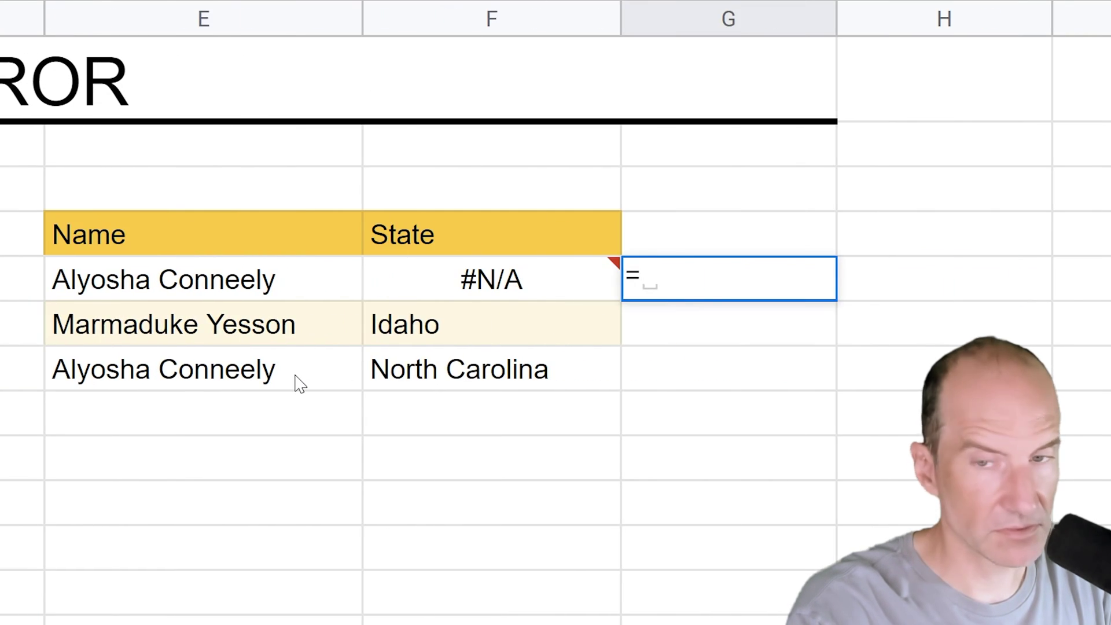
pyautogui.write('TRIM')
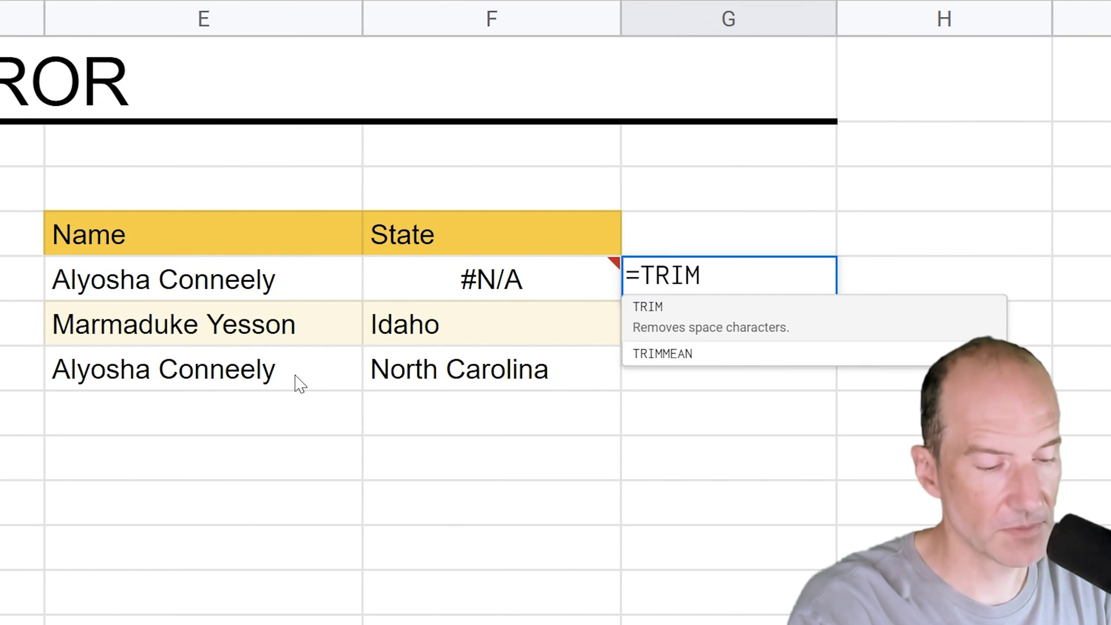
pyautogui.write('(')
pyautogui.press('Left')
pyautogui.press('Left')
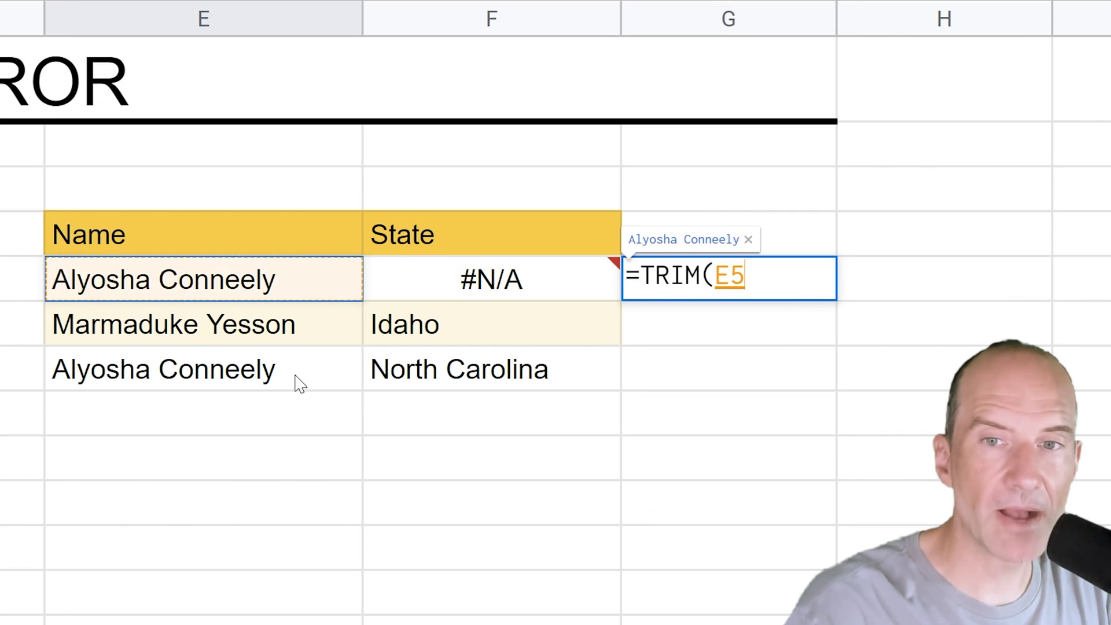
pyautogui.write(')')
pyautogui.press('Return')
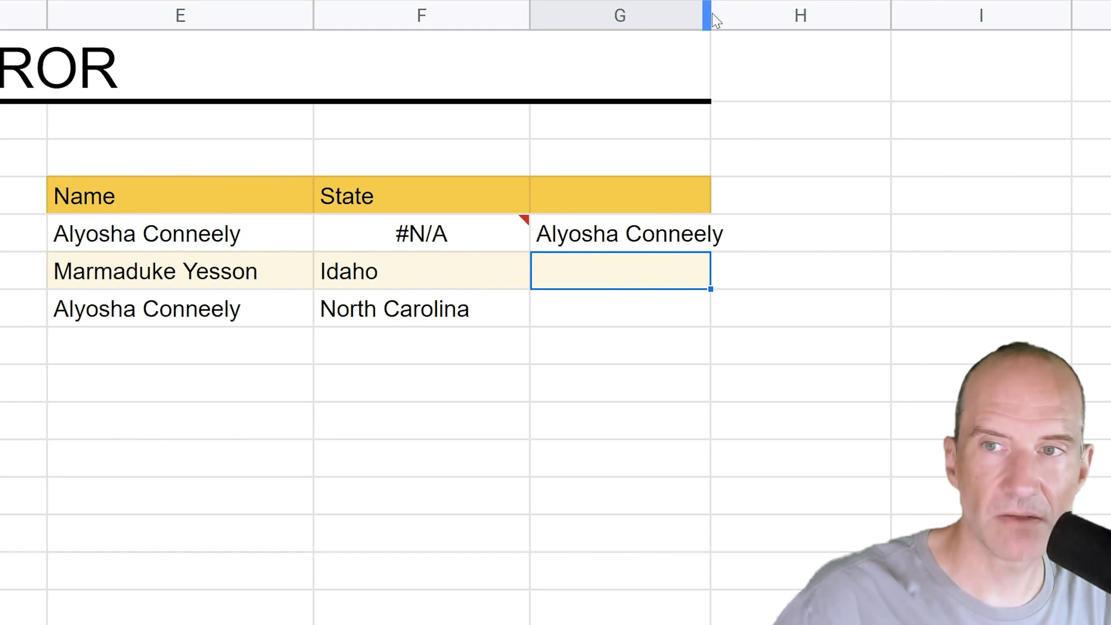
pyautogui.moveTo(706, 13); pyautogui.dragTo(790, 14)
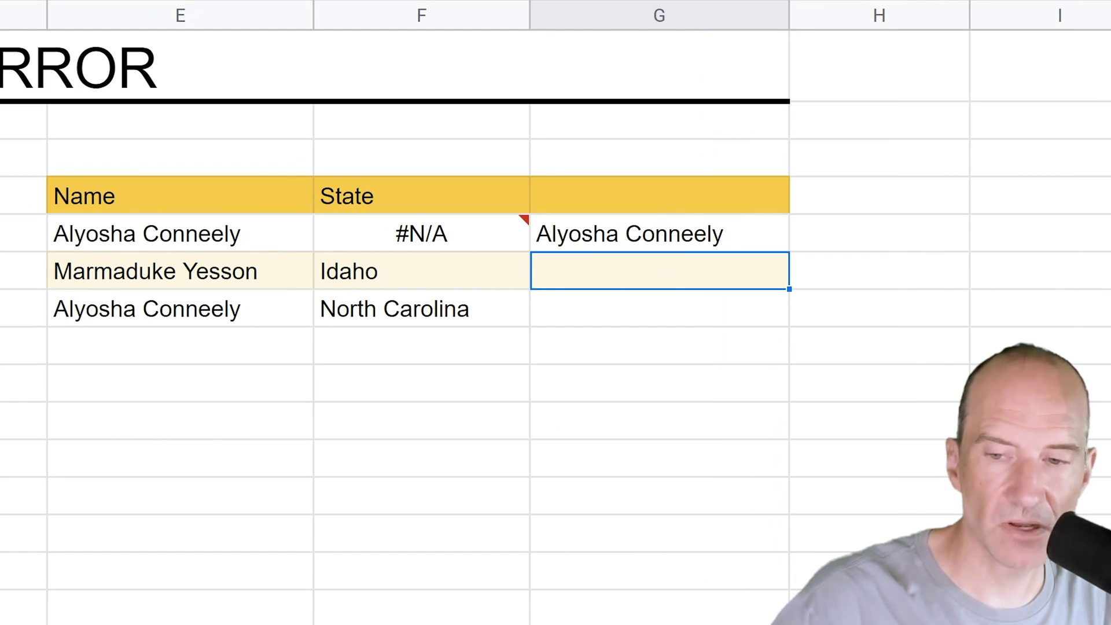
pyautogui.click(689, 242)
# Step: Paste G5's trimmed name into E5 as values only, so F5 returns North Carolina
pyautogui.rightClick(689, 243)
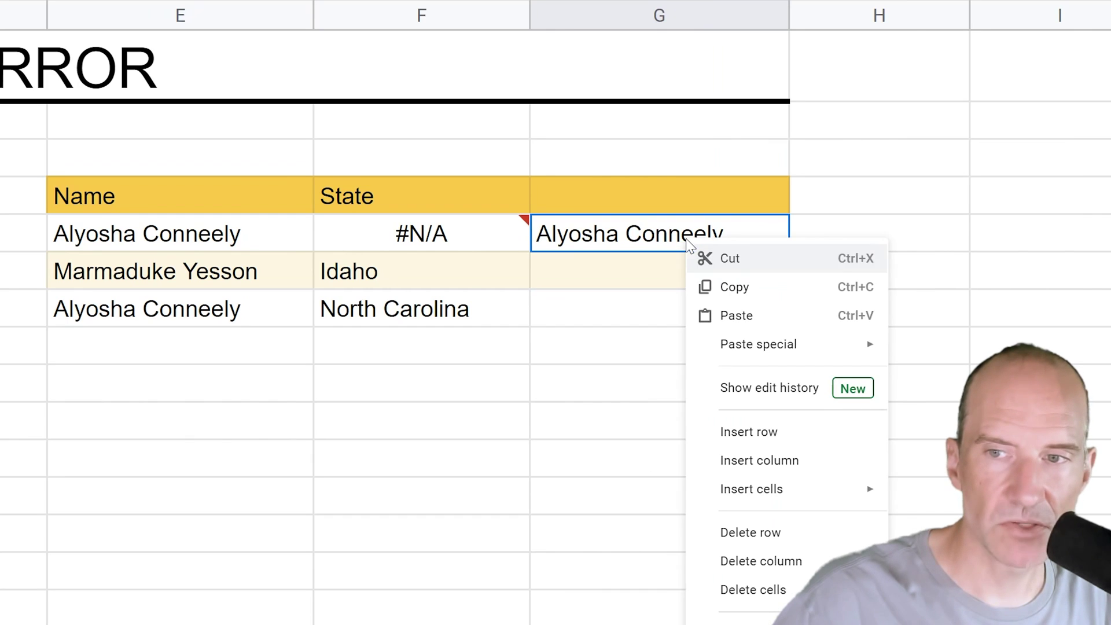
pyautogui.click(712, 287)
pyautogui.rightClick(225, 231)
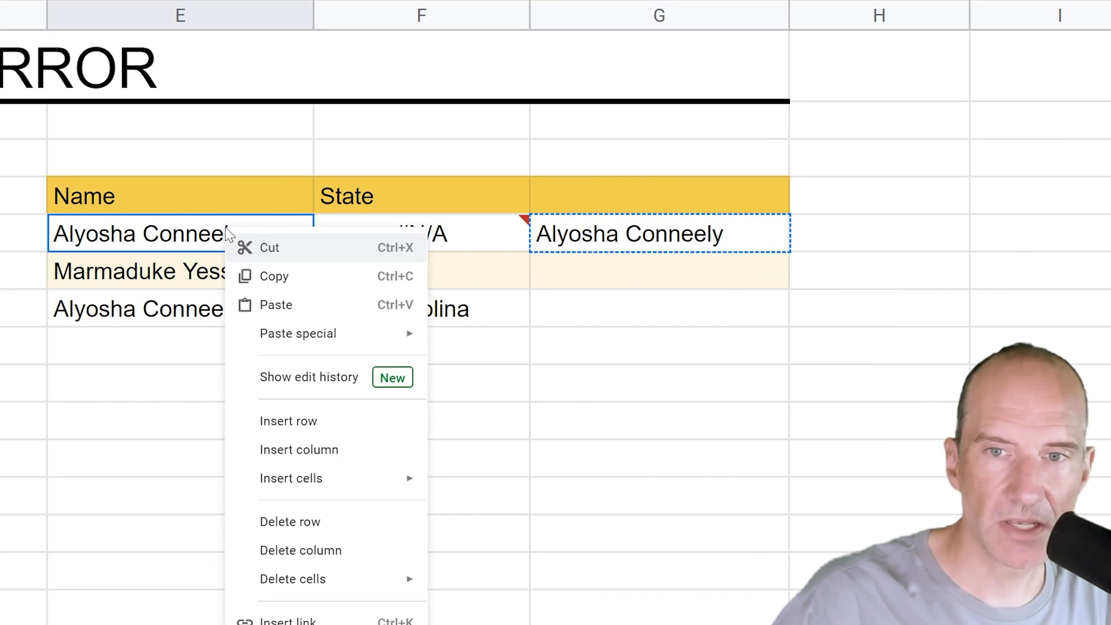
pyautogui.moveTo(298, 333)
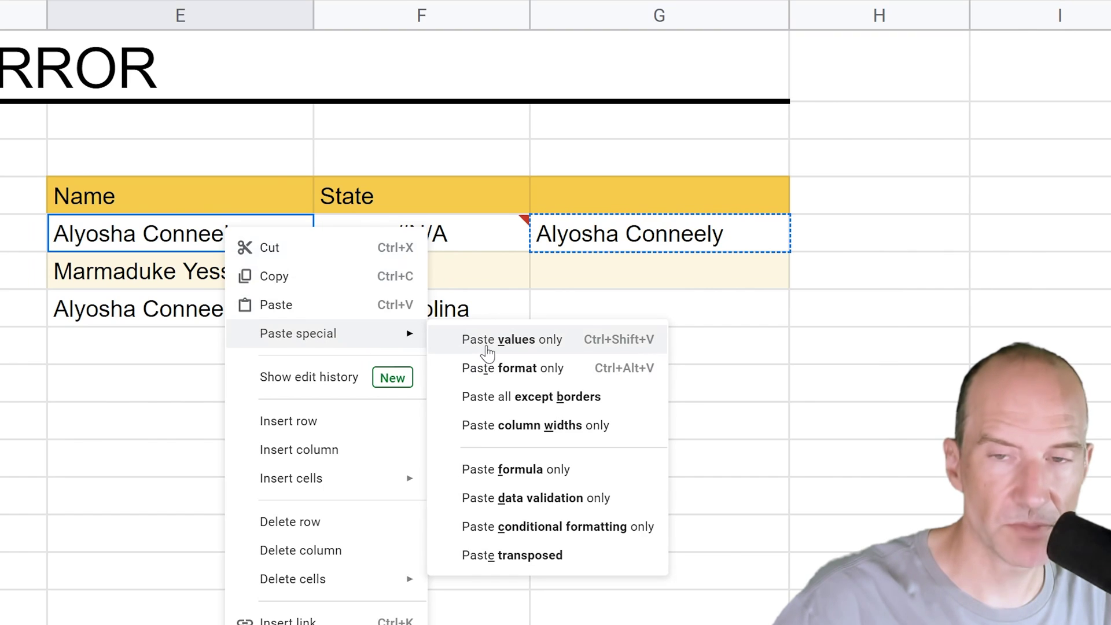
pyautogui.click(487, 341)
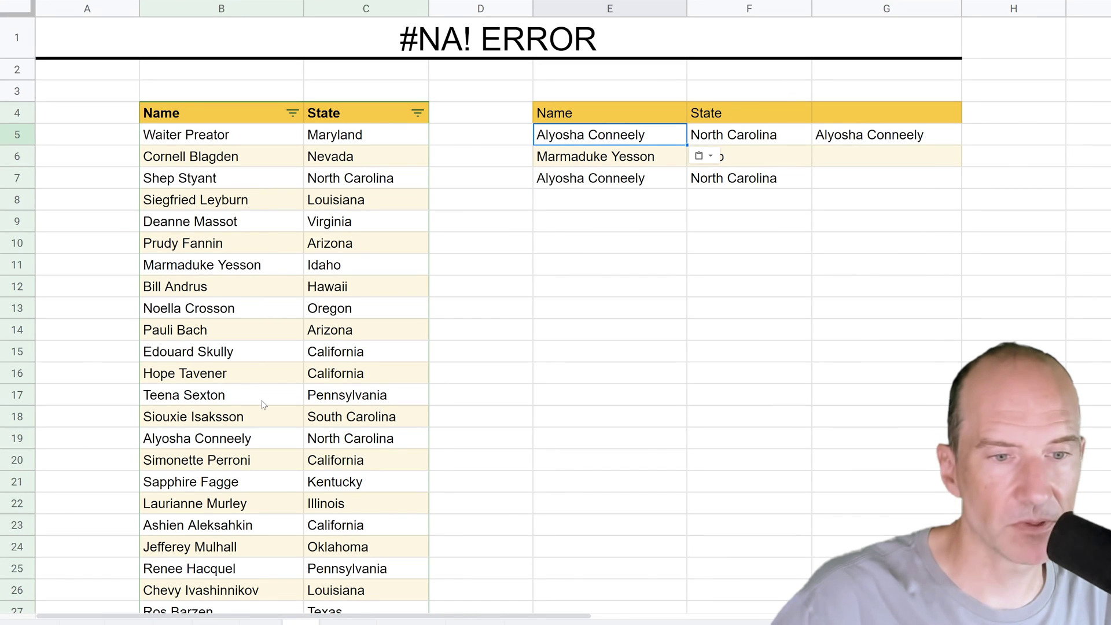
pyautogui.doubleClick(258, 440)
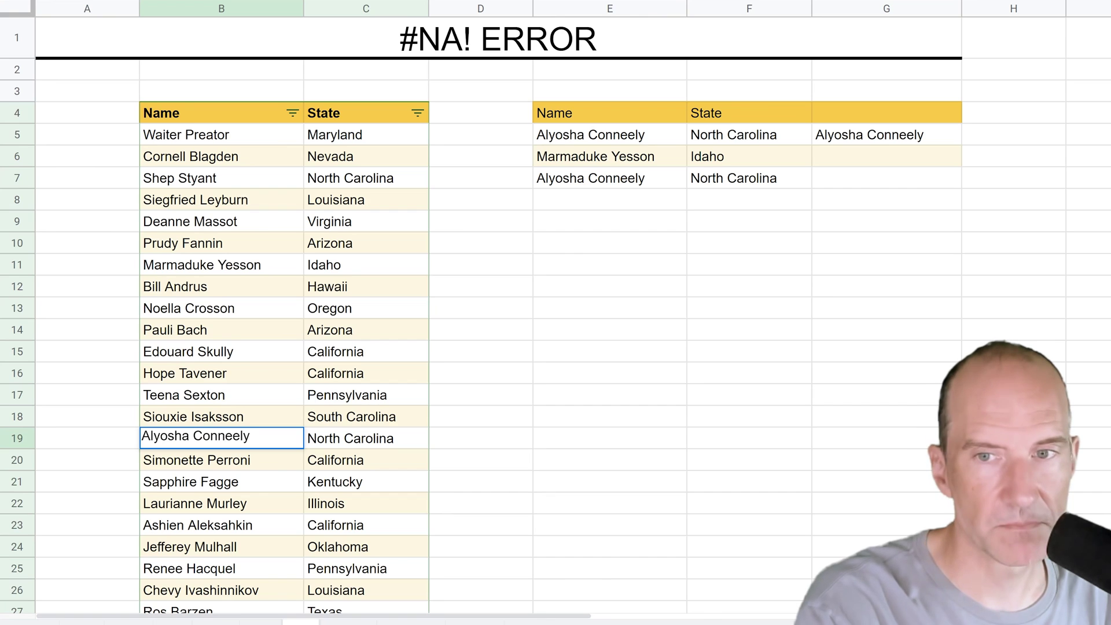
pyautogui.press('Return')
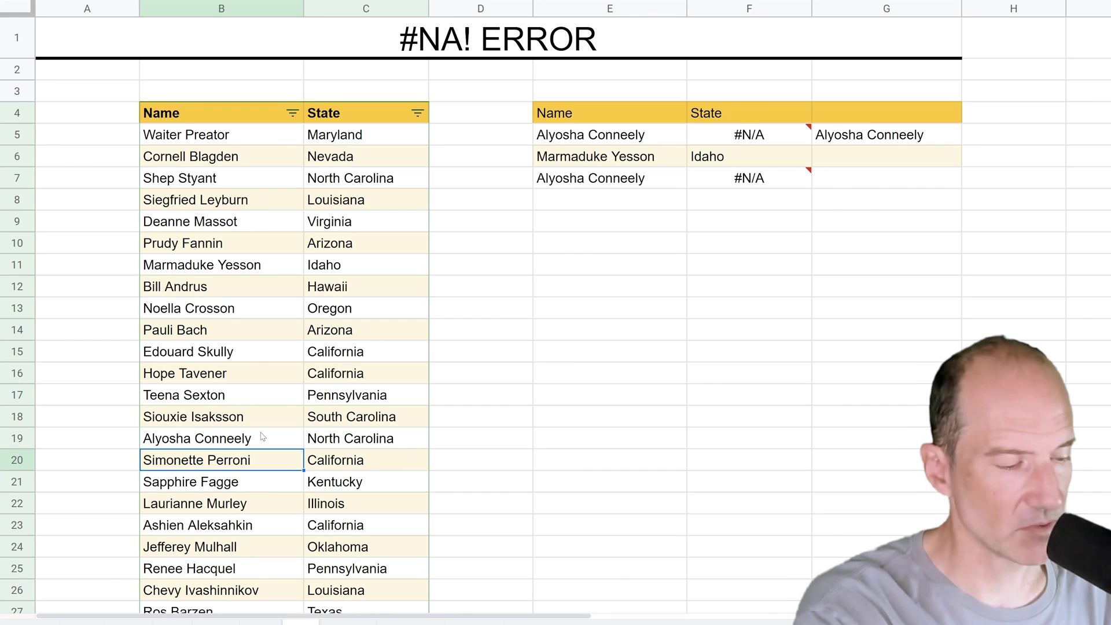
pyautogui.click(263, 437)
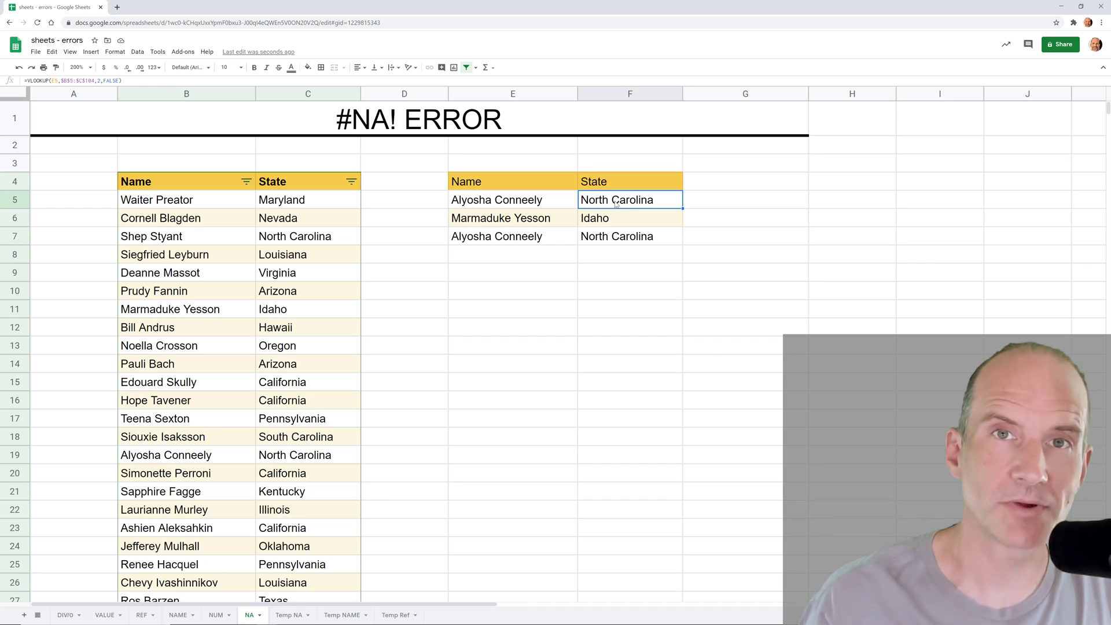
# Step: Edit the last row of F5's VLOOKUP range, changing 104 to 90 and back to 104
pyautogui.doubleClick(616, 203)
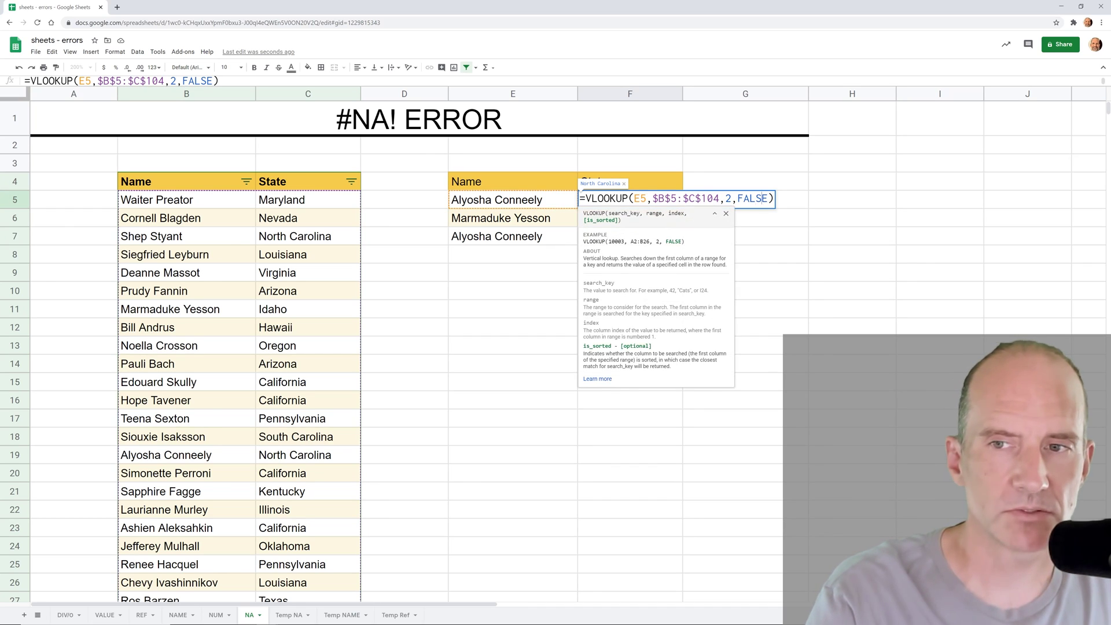
pyautogui.click(695, 198)
pyautogui.hotkey('shift', 'Right')
pyautogui.hotkey('shift', 'Right')
pyautogui.hotkey('shift', 'Right')
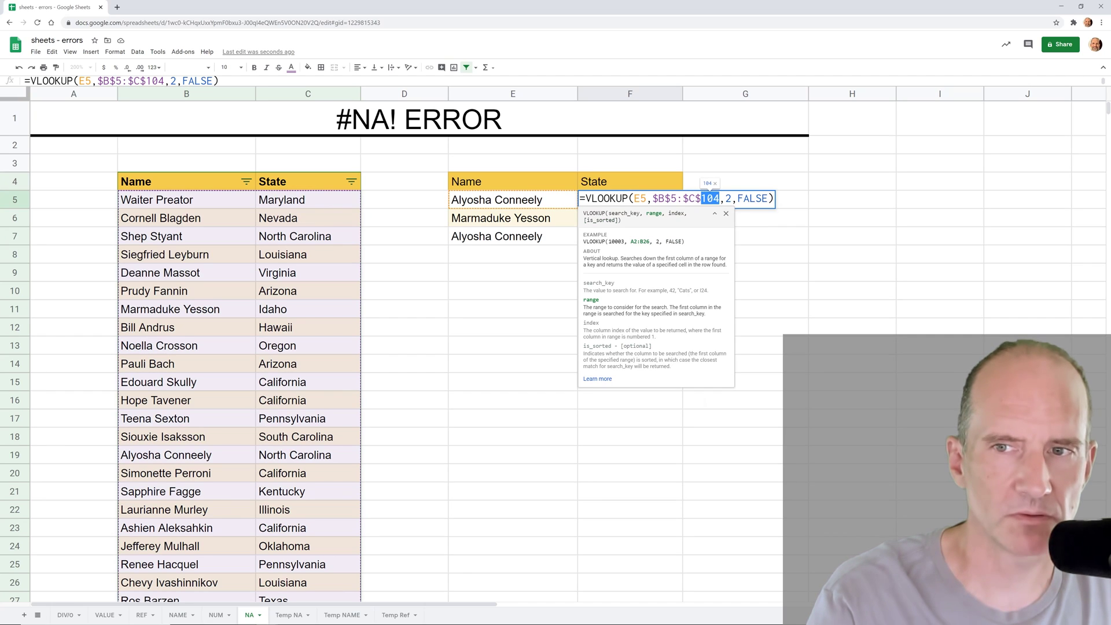
pyautogui.write('90')
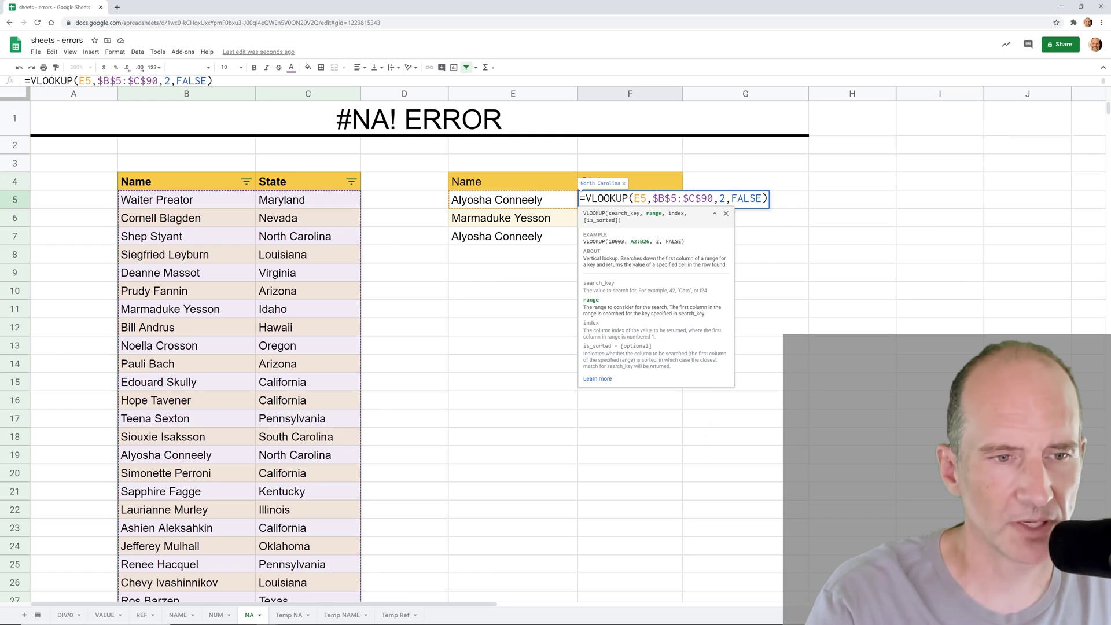
pyautogui.hotkey('shift', 'Left')
pyautogui.hotkey('shift', 'Left')
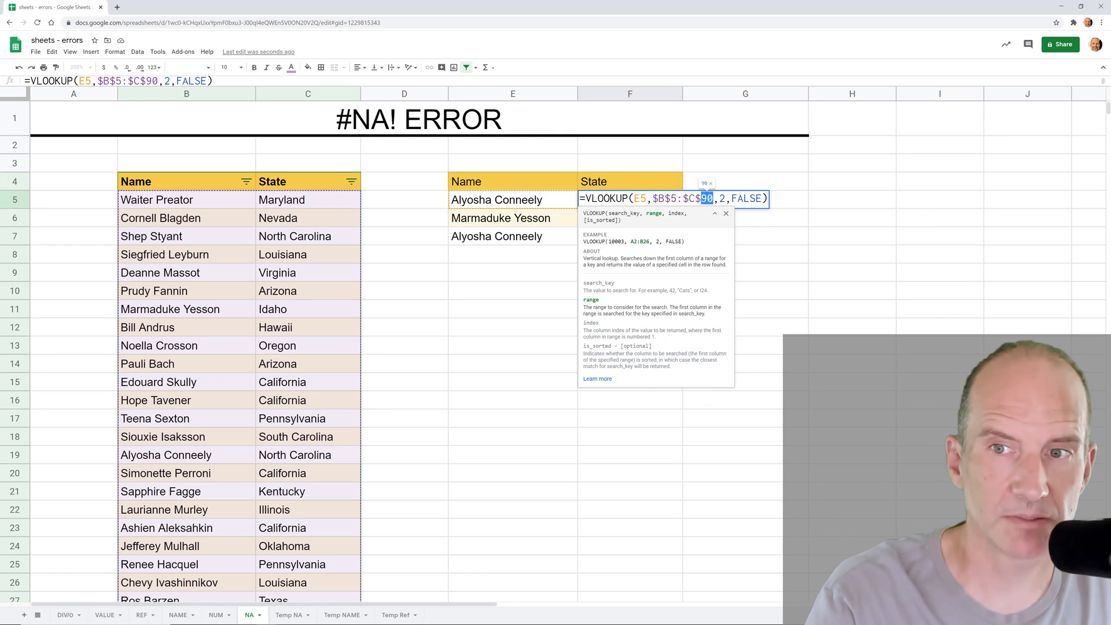
pyautogui.write('104')
pyautogui.press('Return')
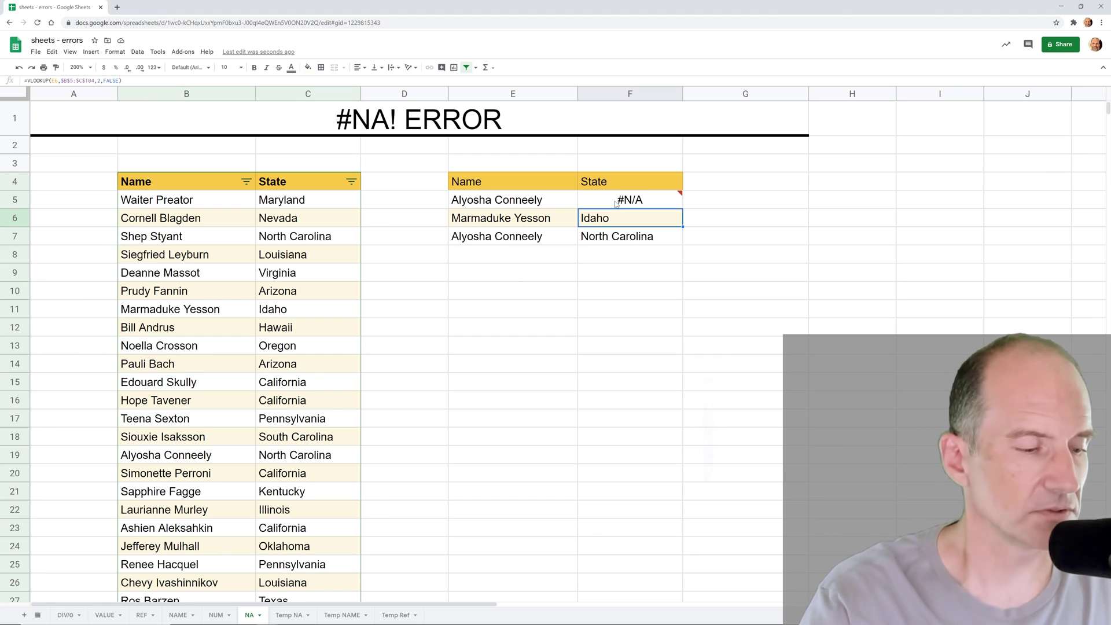
# Step: Inspect F5's VLOOKUP formula and its 'Did not find value' tooltip, then exit without changes
pyautogui.click(616, 200)
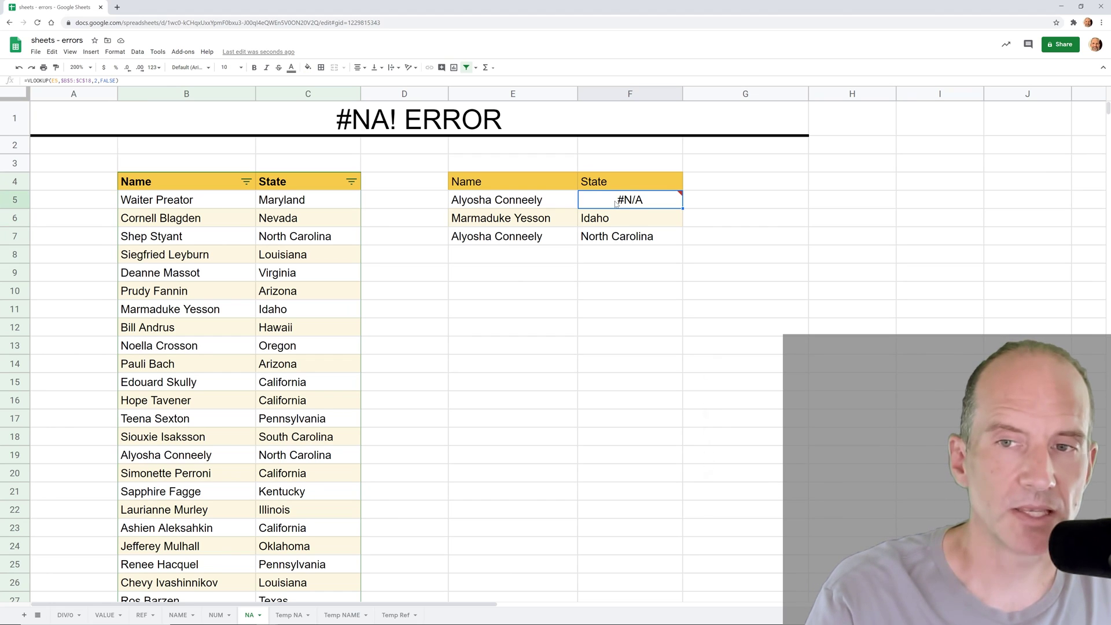
pyautogui.doubleClick(617, 200)
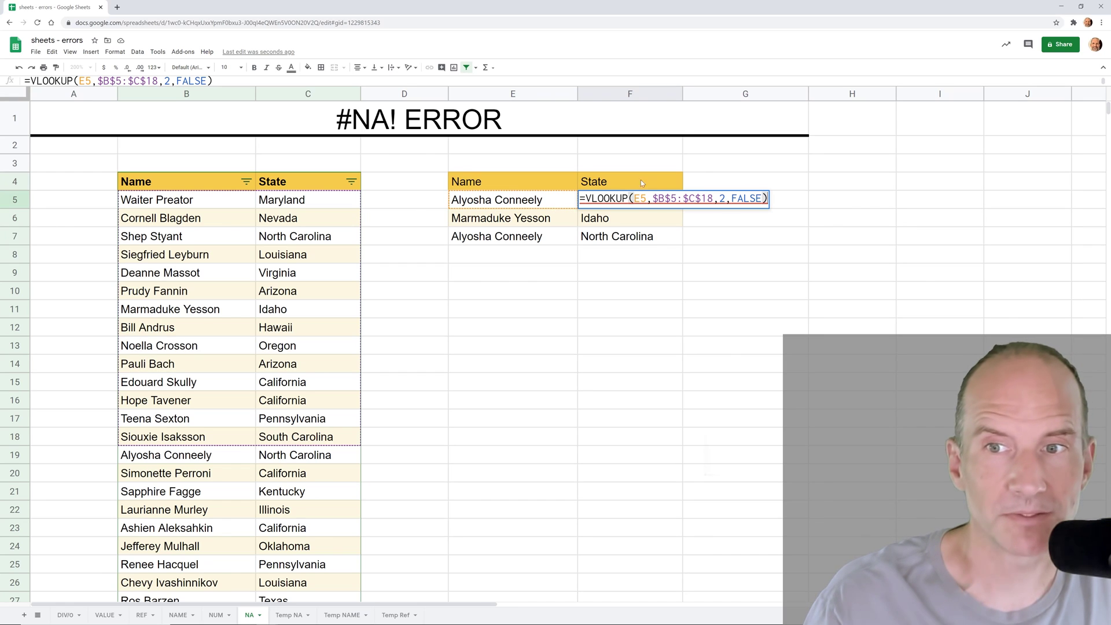
pyautogui.moveTo(629, 200)
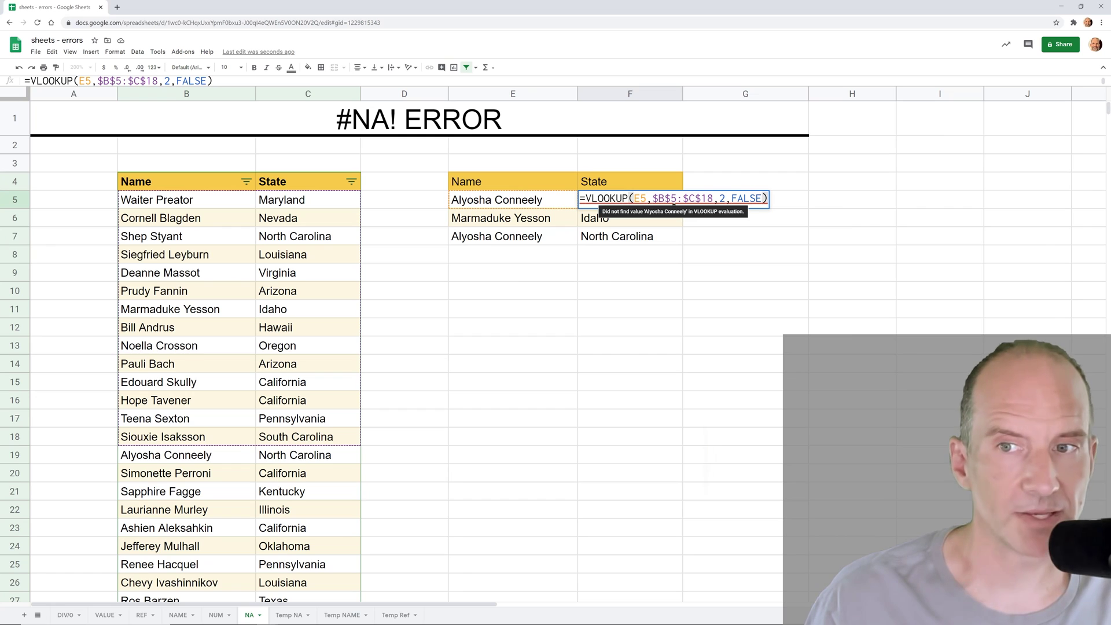
pyautogui.press('Escape')
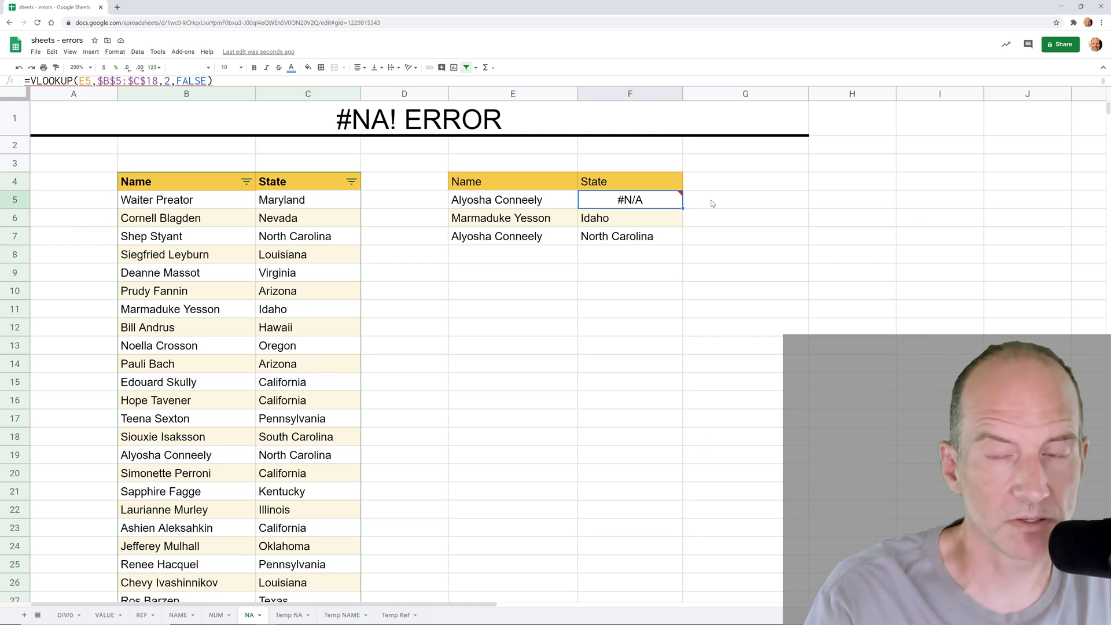
# Step: Discard the pending edits in F5 to keep the working North Carolina lookup
pyautogui.press('F2')
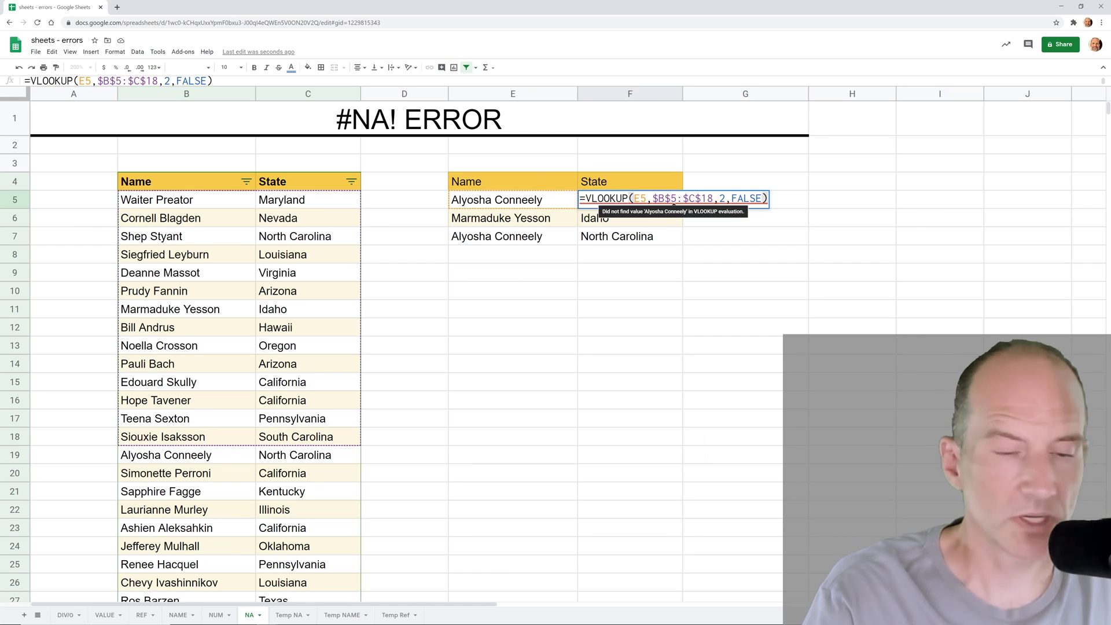
pyautogui.press('Escape')
pyautogui.write('z')
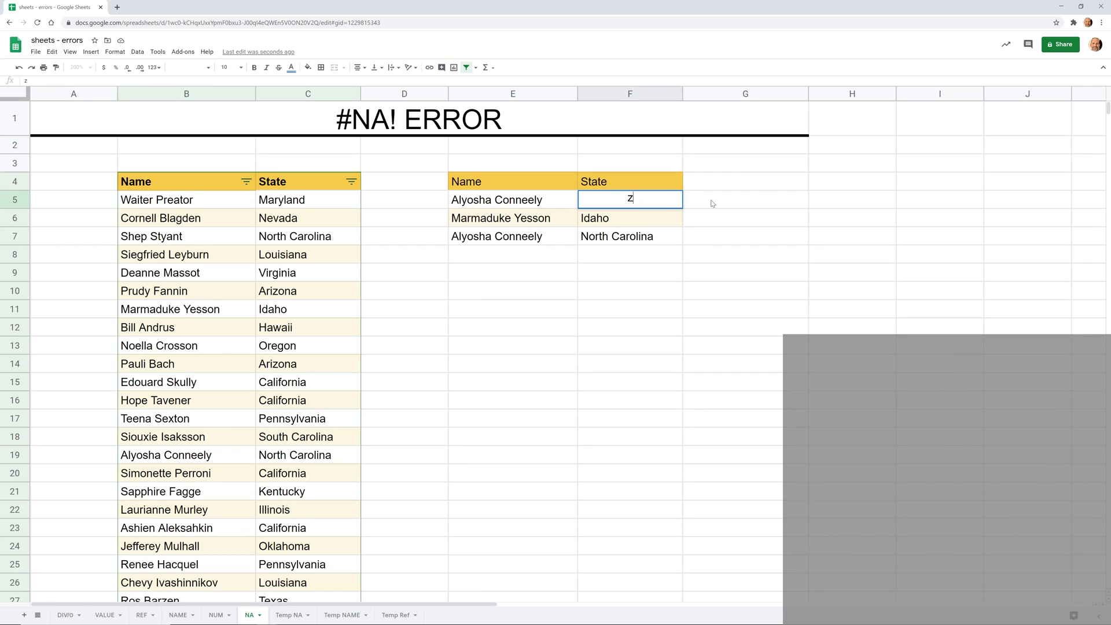
pyautogui.press('Escape')
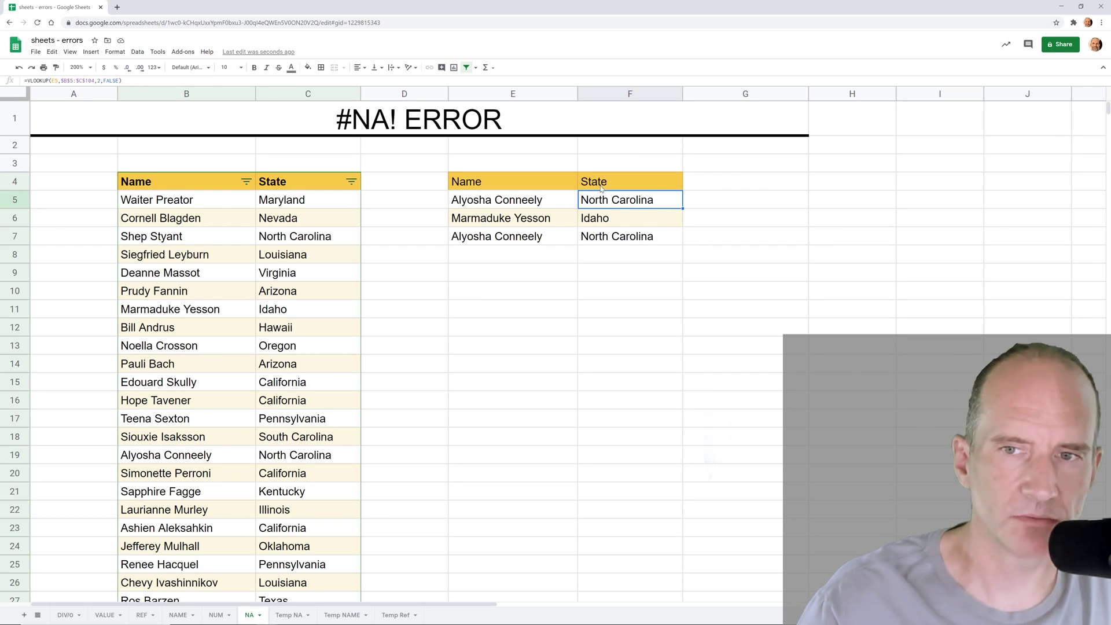
# Step: Try approximate match (true) in F5's VLOOKUP, then undo back to exact match FALSE
pyautogui.doubleClick(610, 206)
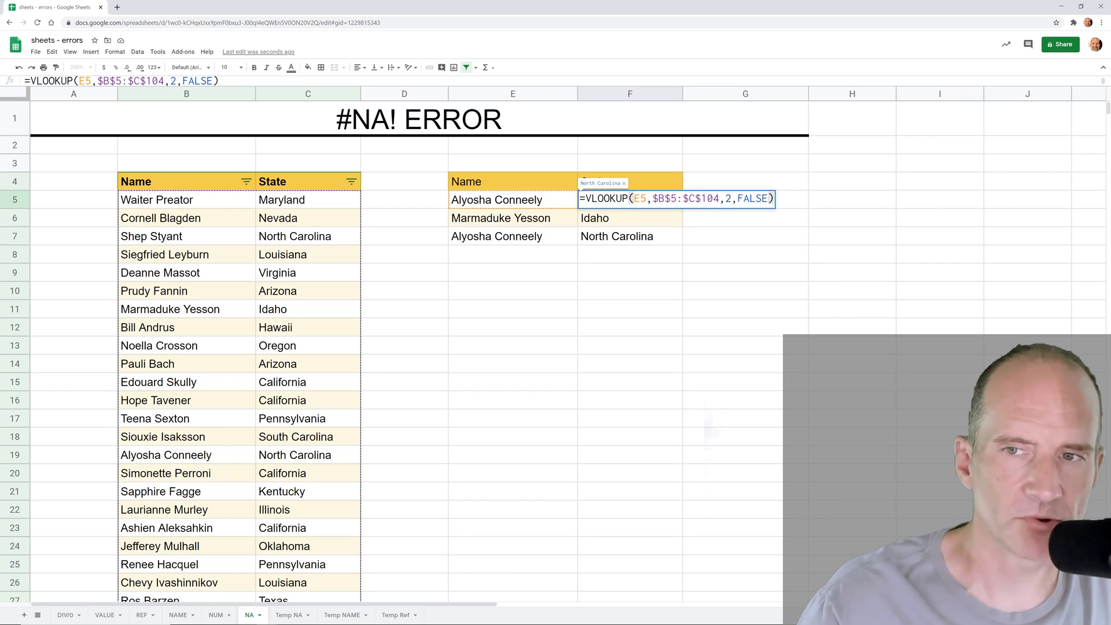
pyautogui.moveTo(738, 199); pyautogui.dragTo(750, 198)
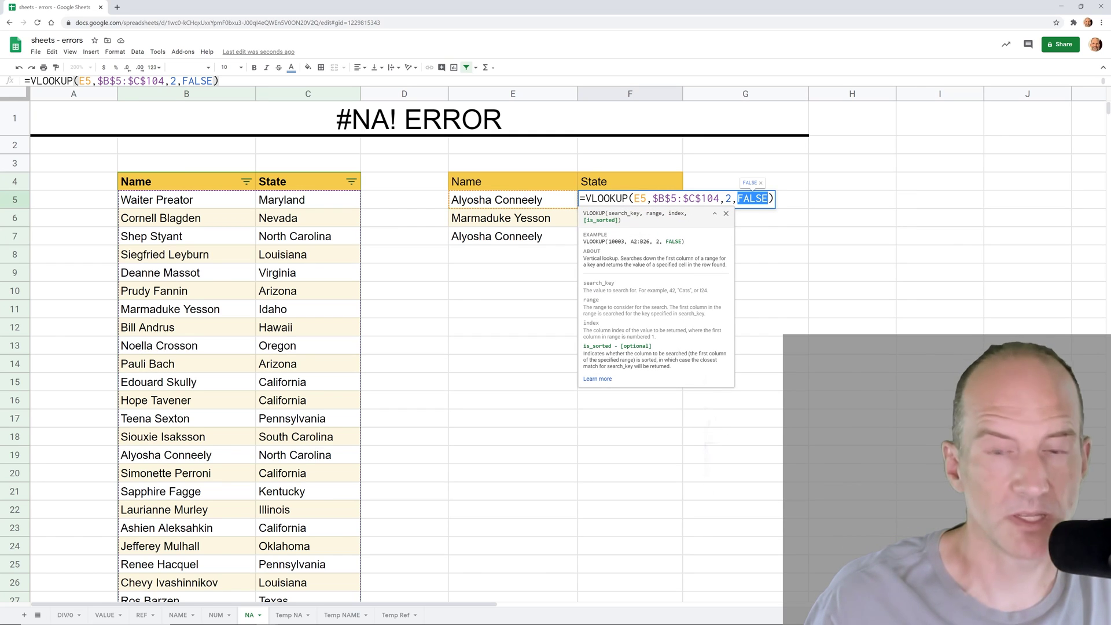
pyautogui.write('true')
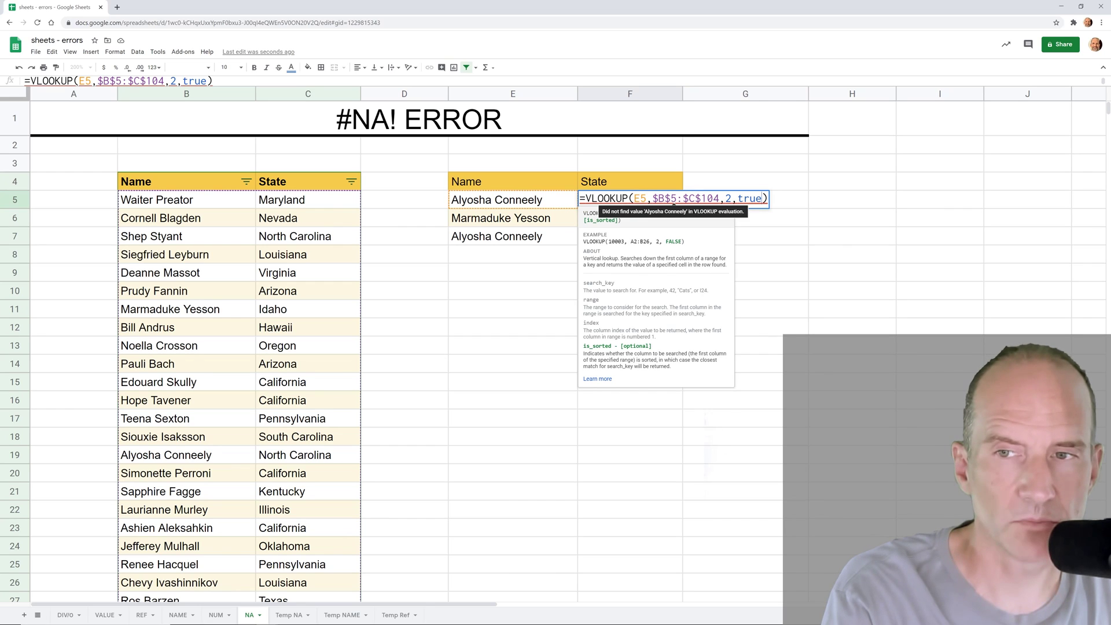
pyautogui.press('Return')
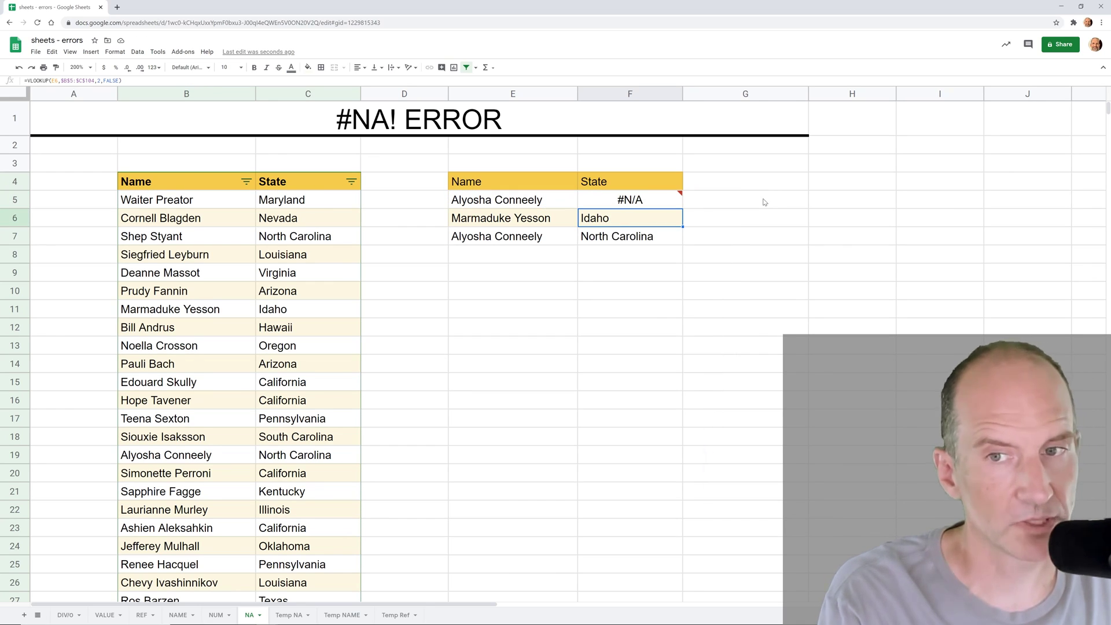
pyautogui.hotkey('ctrl', 'z')
pyautogui.press('F2')
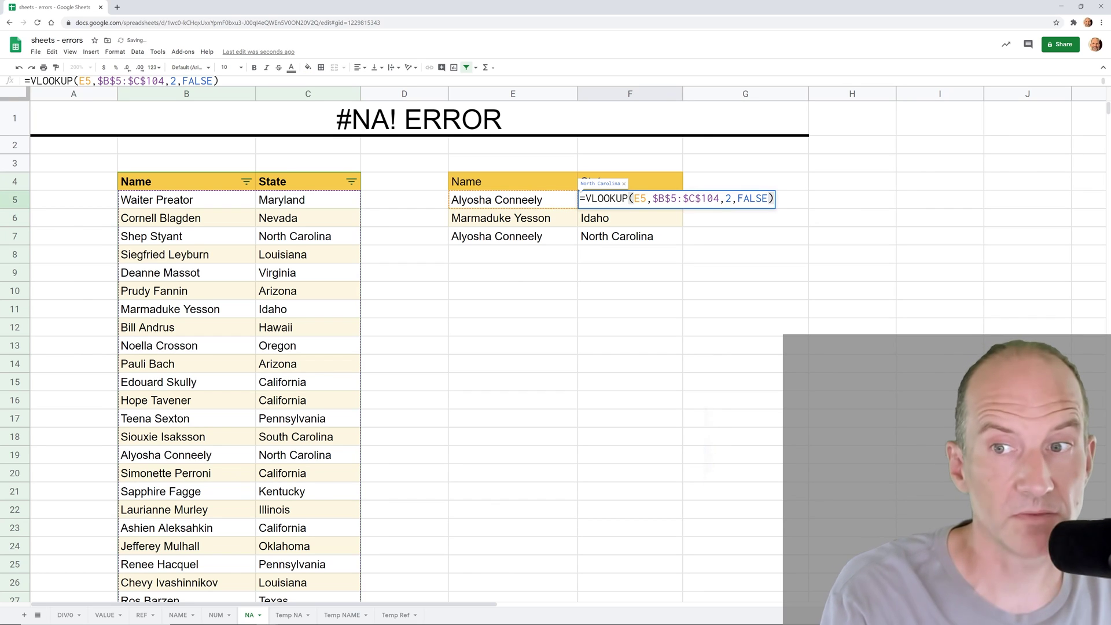
pyautogui.click(697, 221)
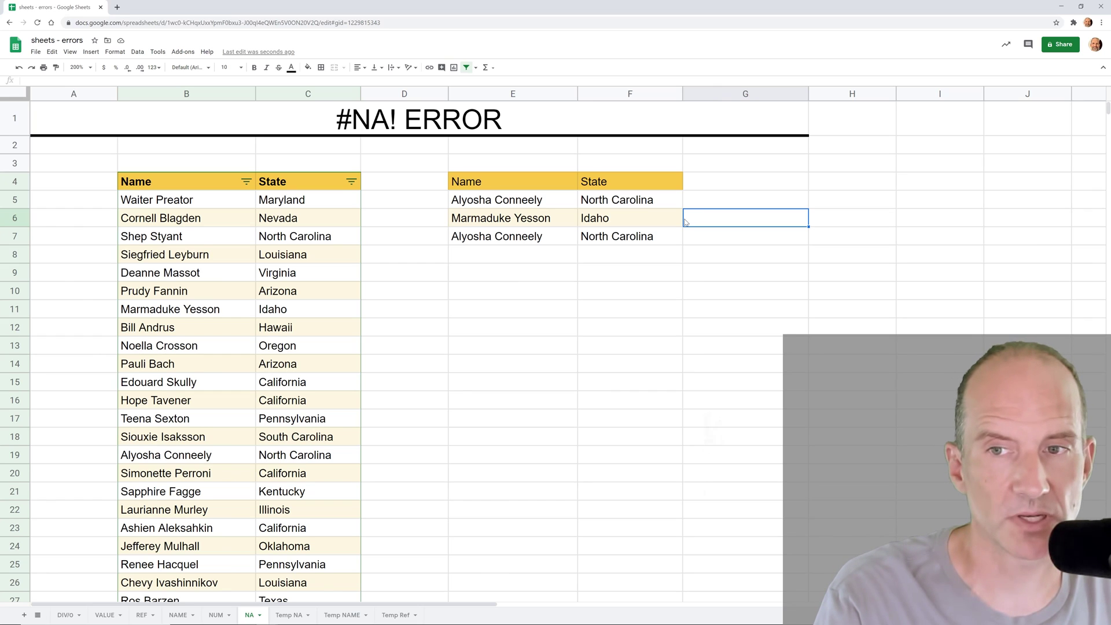
pyautogui.press('Up')
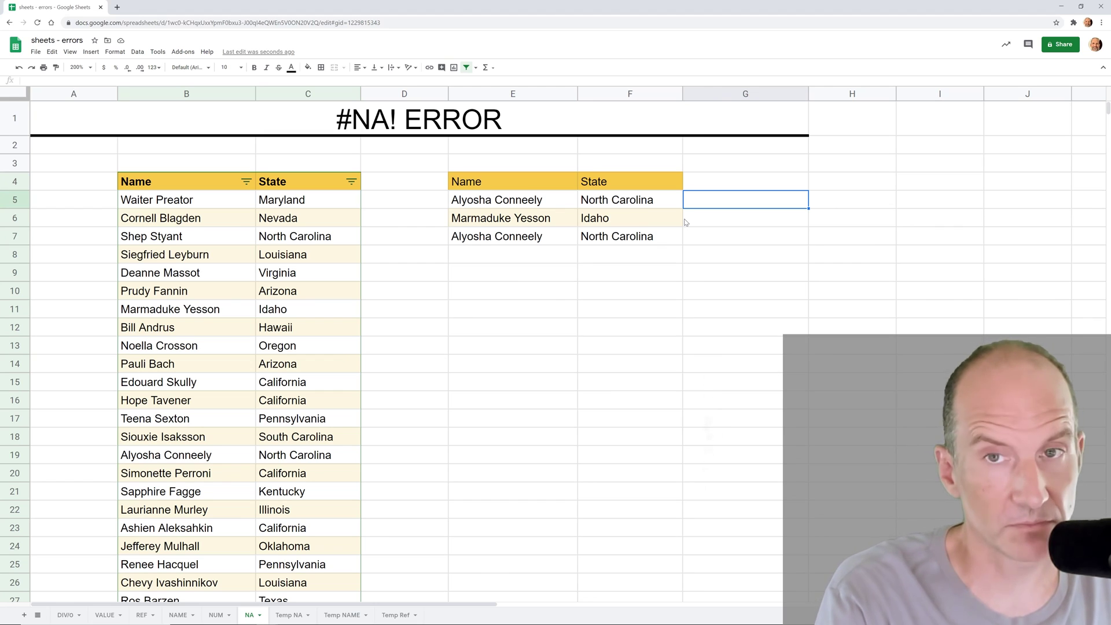
# Step: Enter =IFNA(VLOOKUP(E5,$B$5:$C$104,2),"The value is not available.") in G5
pyautogui.write('=')
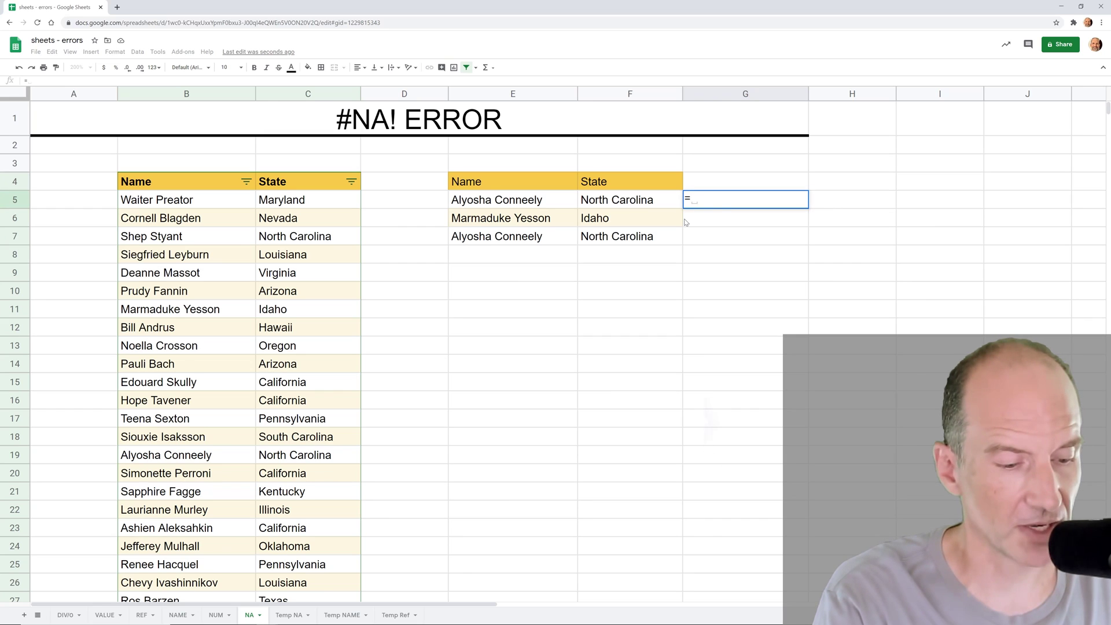
pyautogui.write('IFNA')
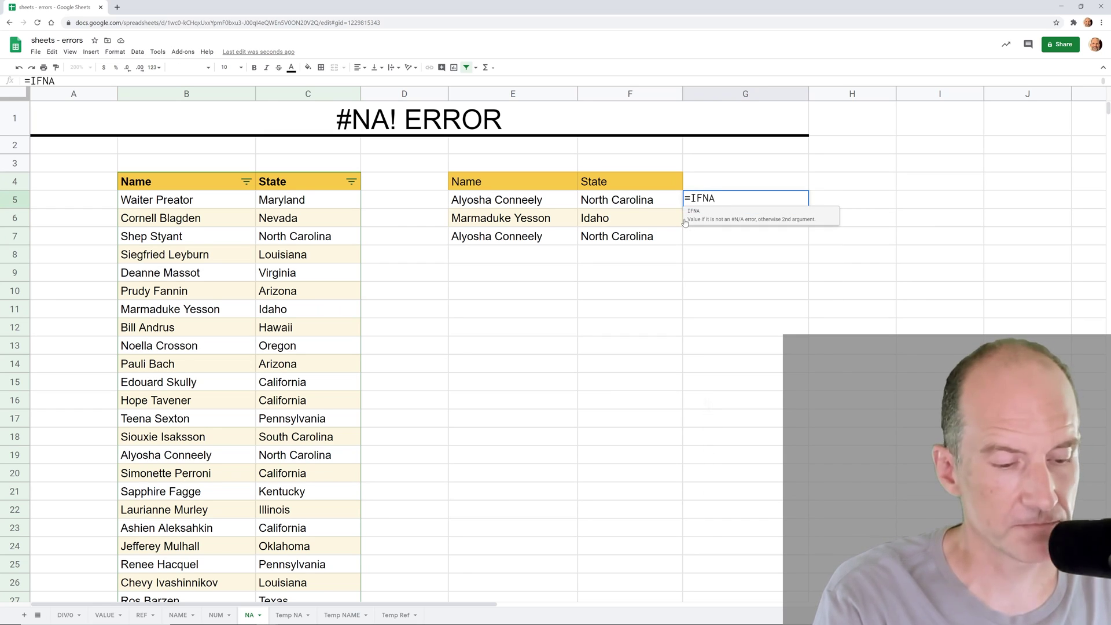
pyautogui.write('(')
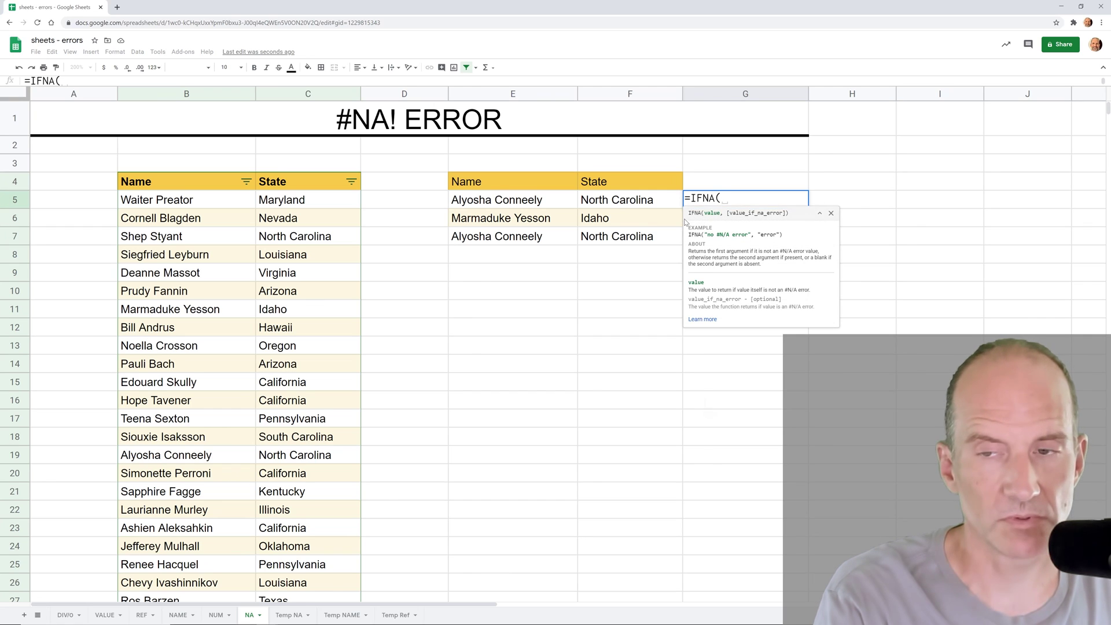
pyautogui.write('VLOOKUP(E5,B5')
pyautogui.hotkey('shift', 'Right')
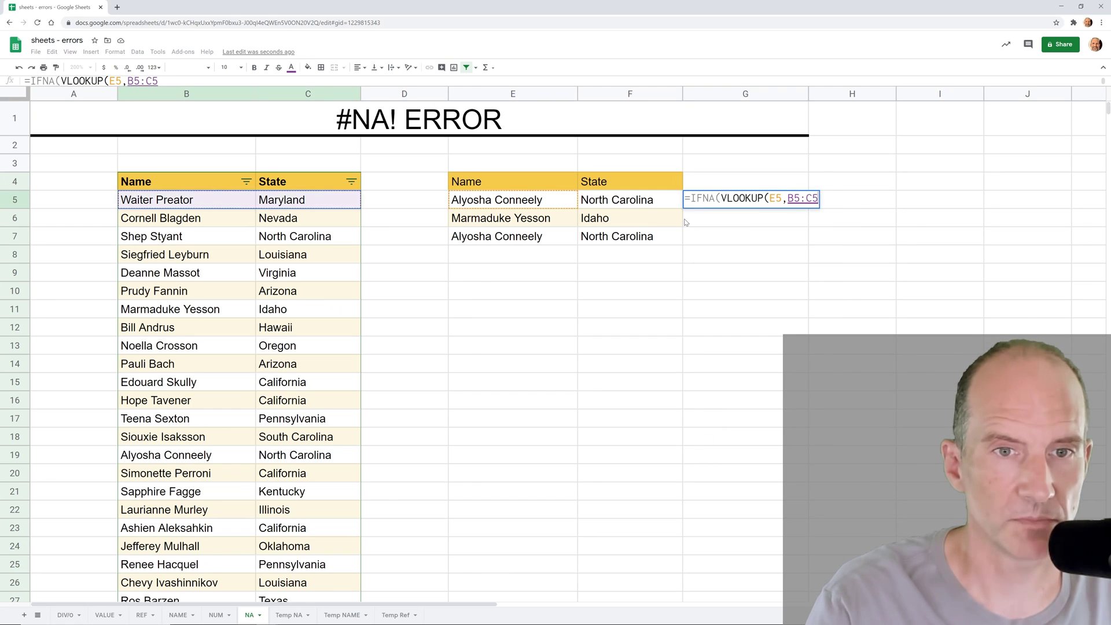
pyautogui.hotkey('ctrl', 'shift', 'Down')
pyautogui.press('F4')
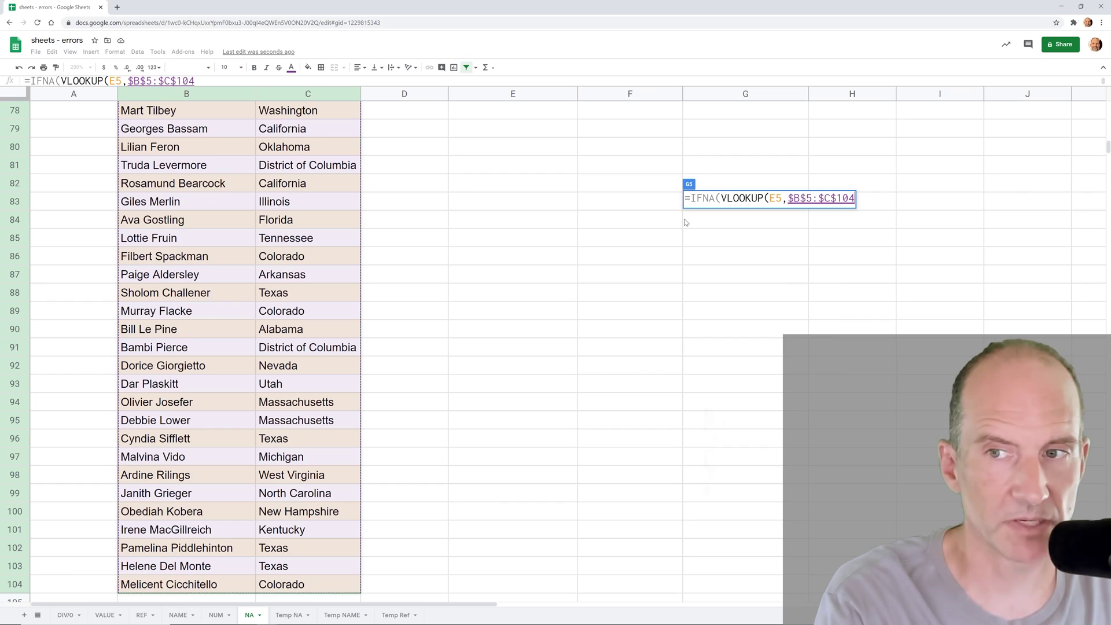
pyautogui.write(',')
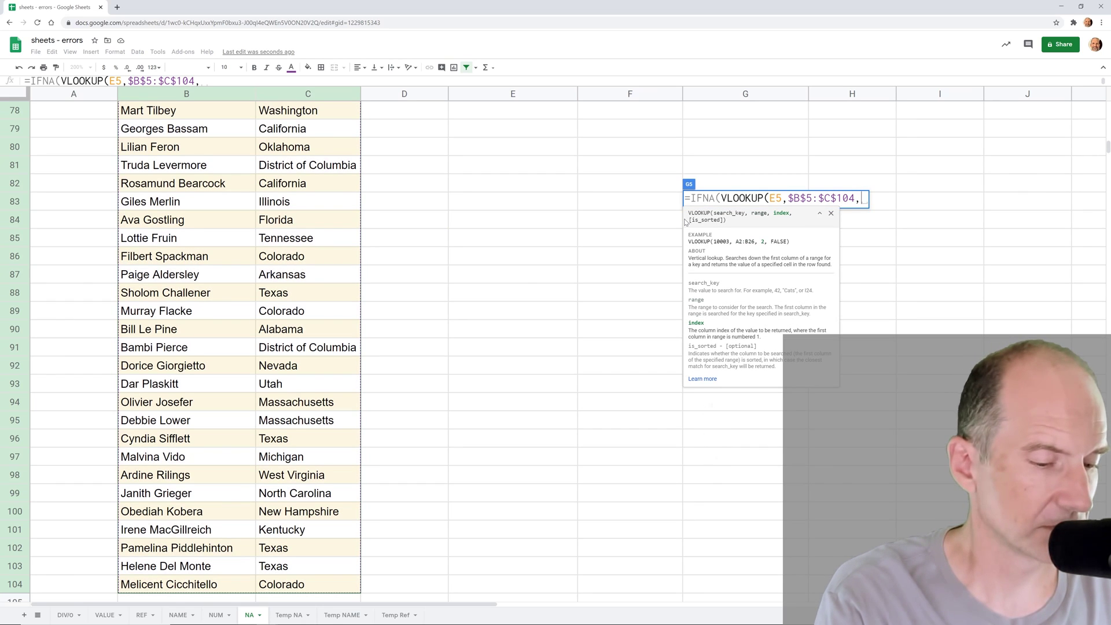
pyautogui.write('2')
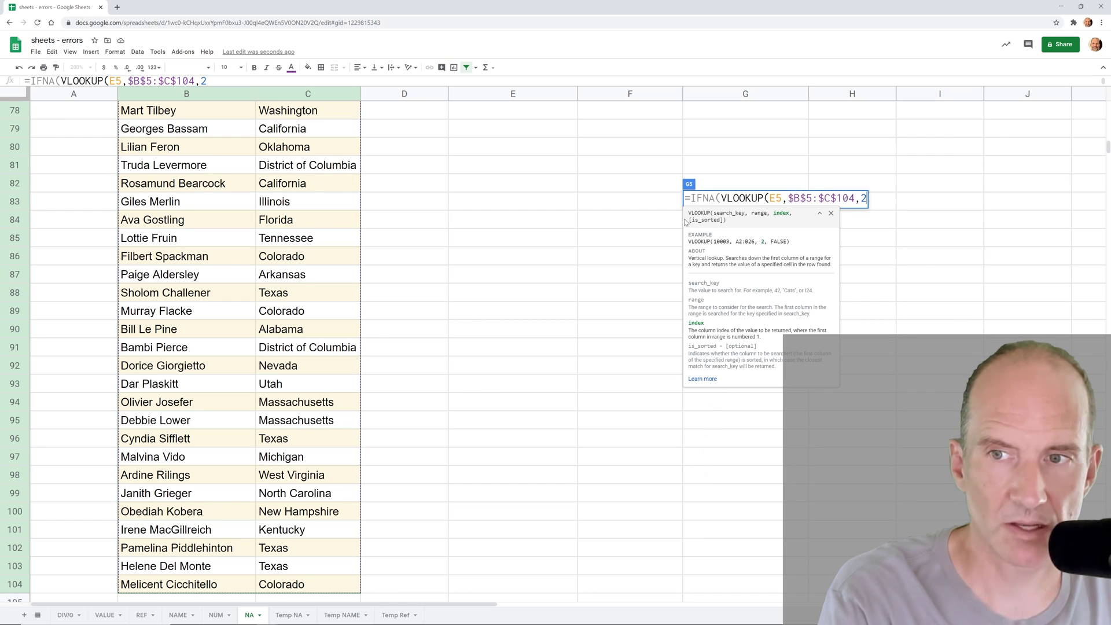
pyautogui.write(')')
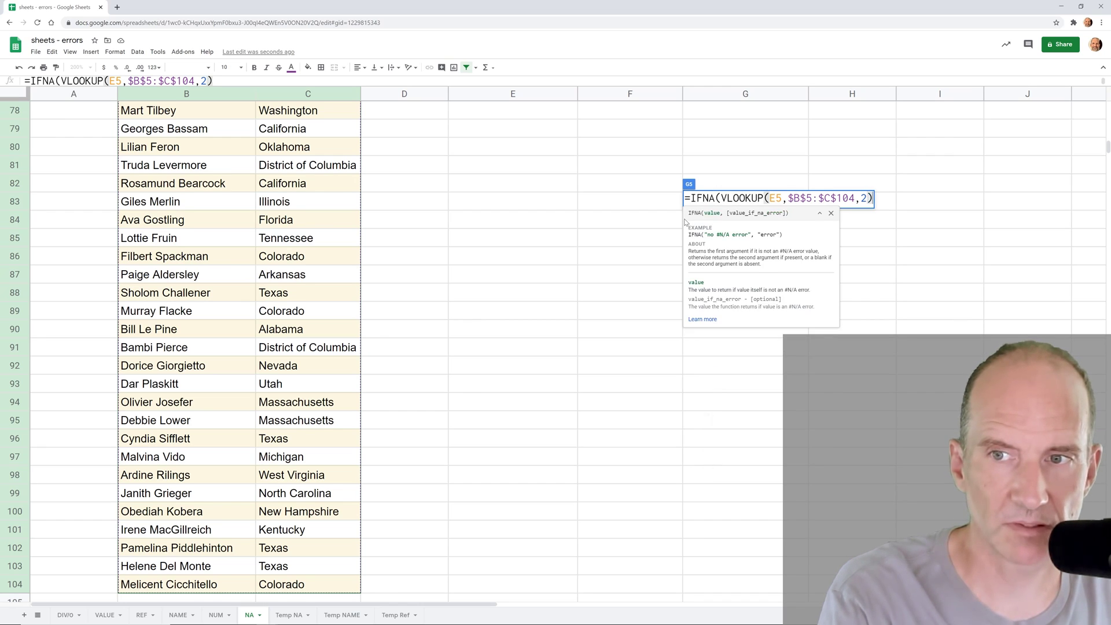
pyautogui.write(',')
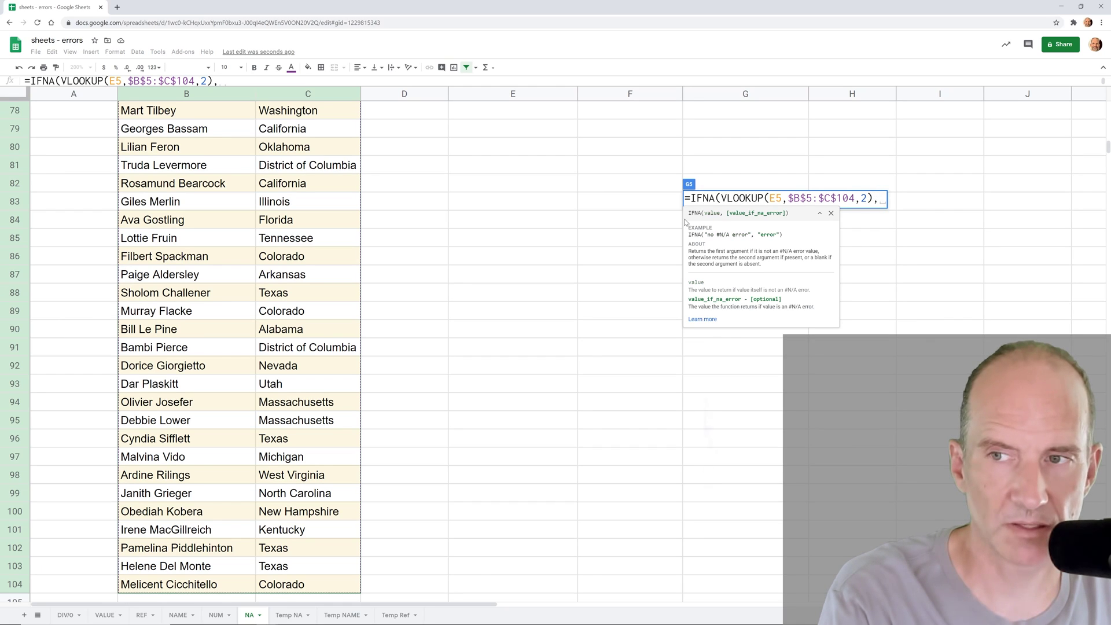
pyautogui.write('"')
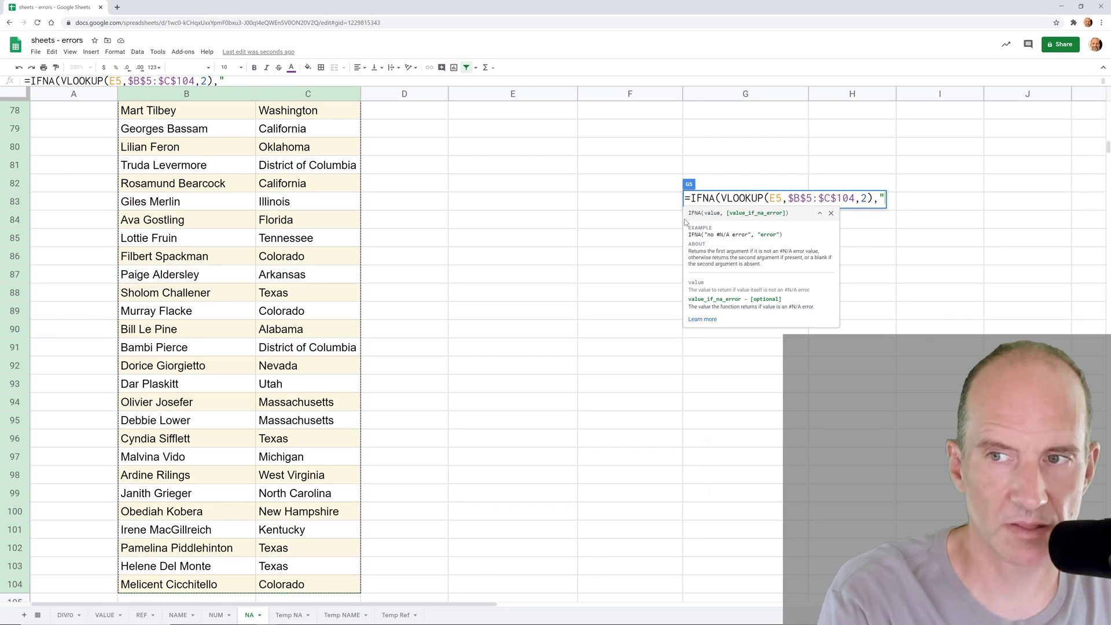
pyautogui.write('The value is not available."')
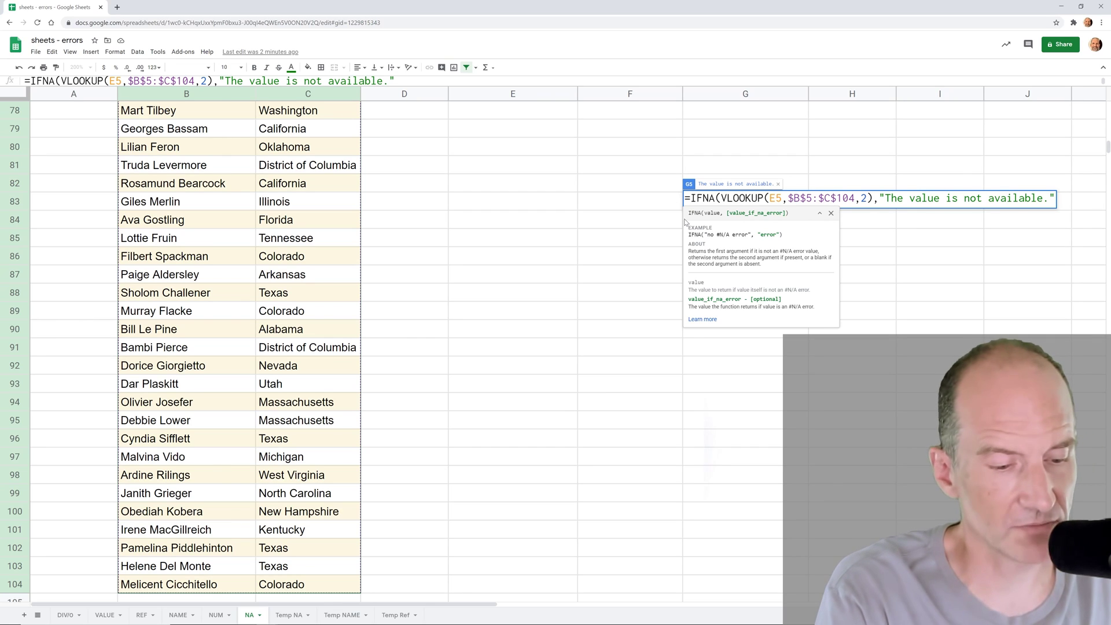
pyautogui.write(')')
pyautogui.press('Return')
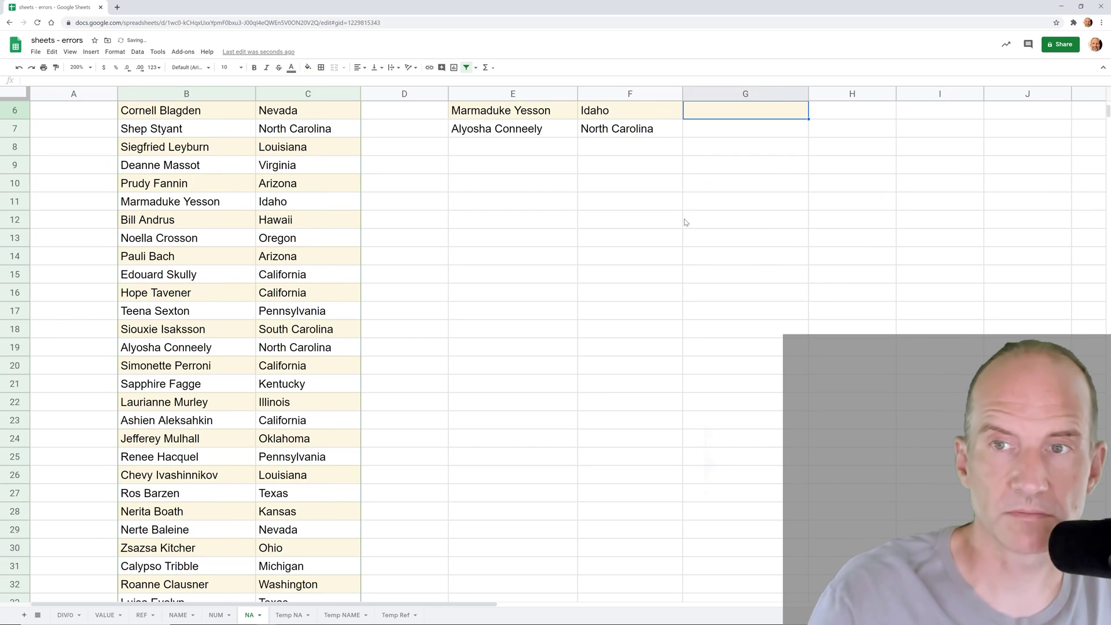
pyautogui.scroll(3, 685, 222)
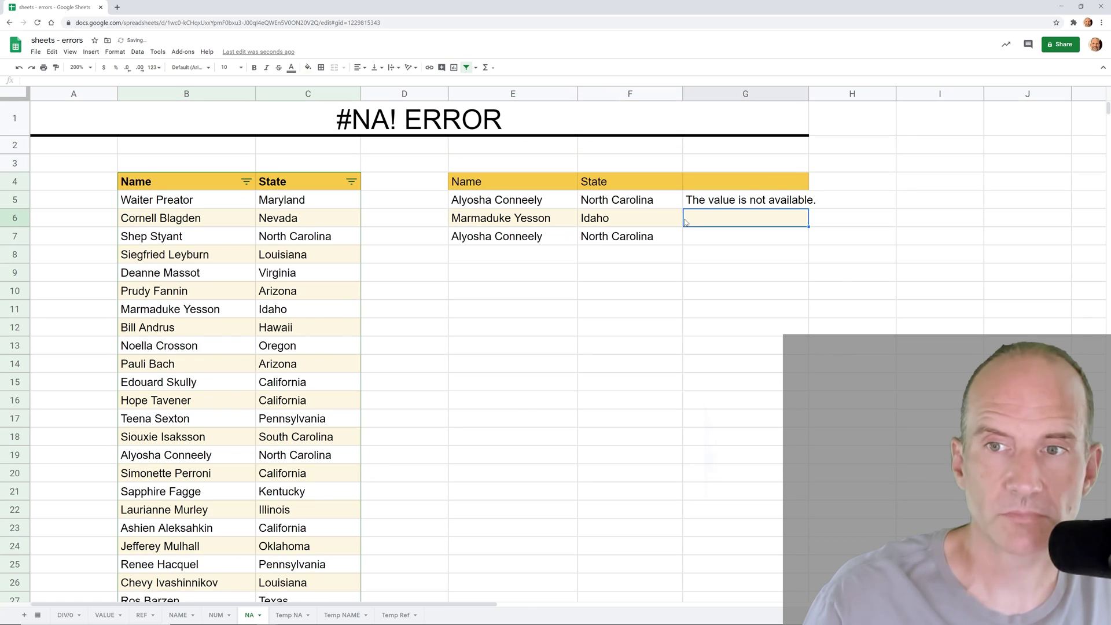
# Step: Add false as the fourth VLOOKUP argument in G5 so it returns North Carolina
pyautogui.doubleClick(718, 199)
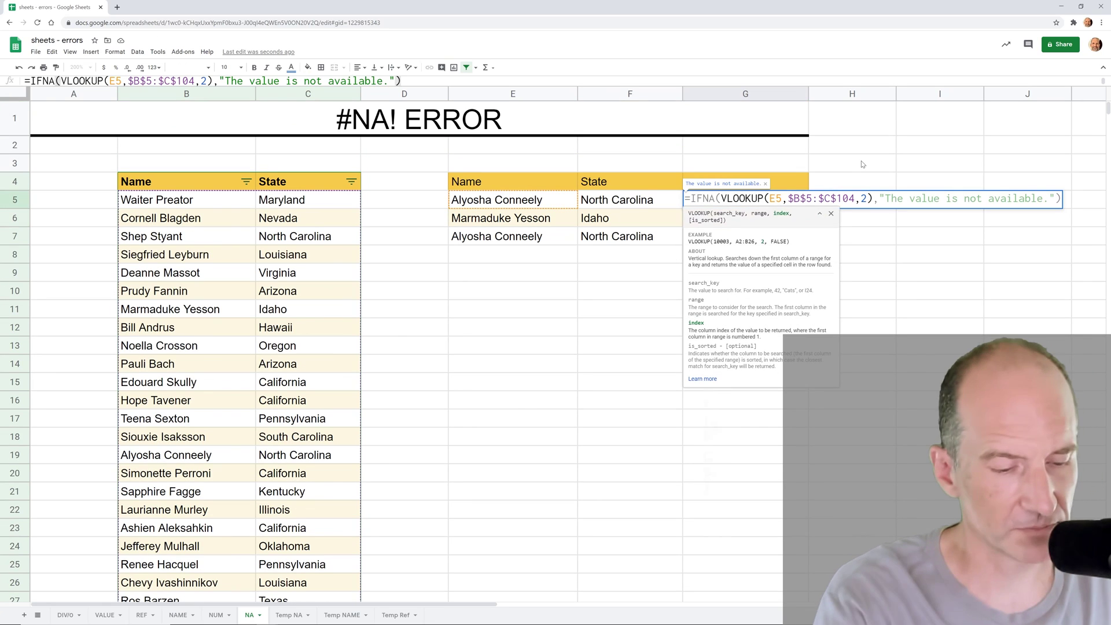
pyautogui.write('fa')
pyautogui.press('BackSpace')
pyautogui.write('alse')
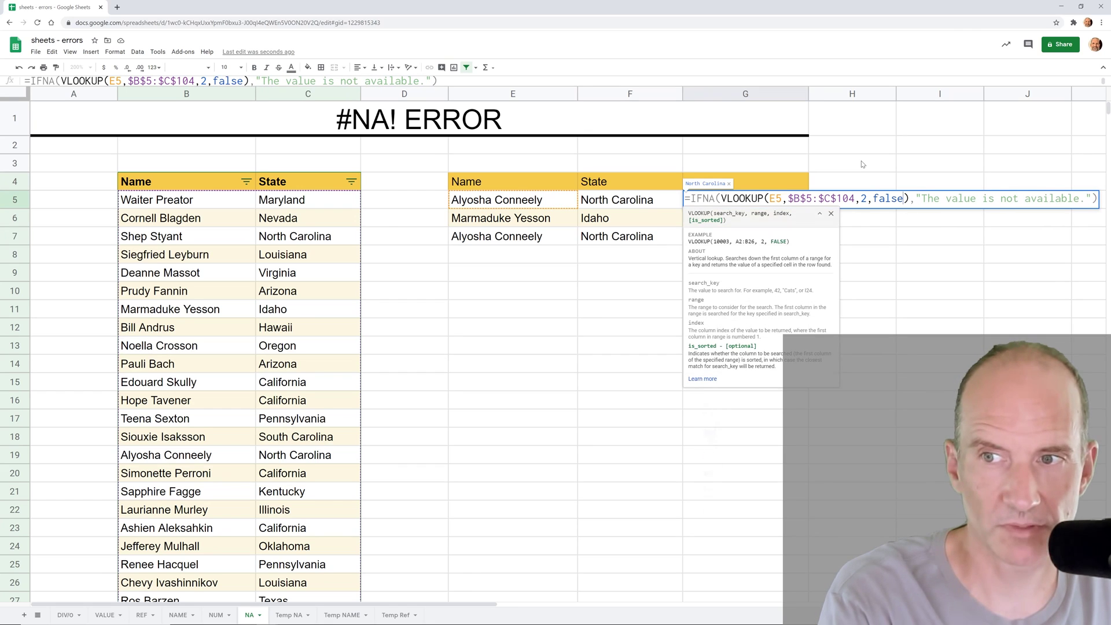
pyautogui.press('Return')
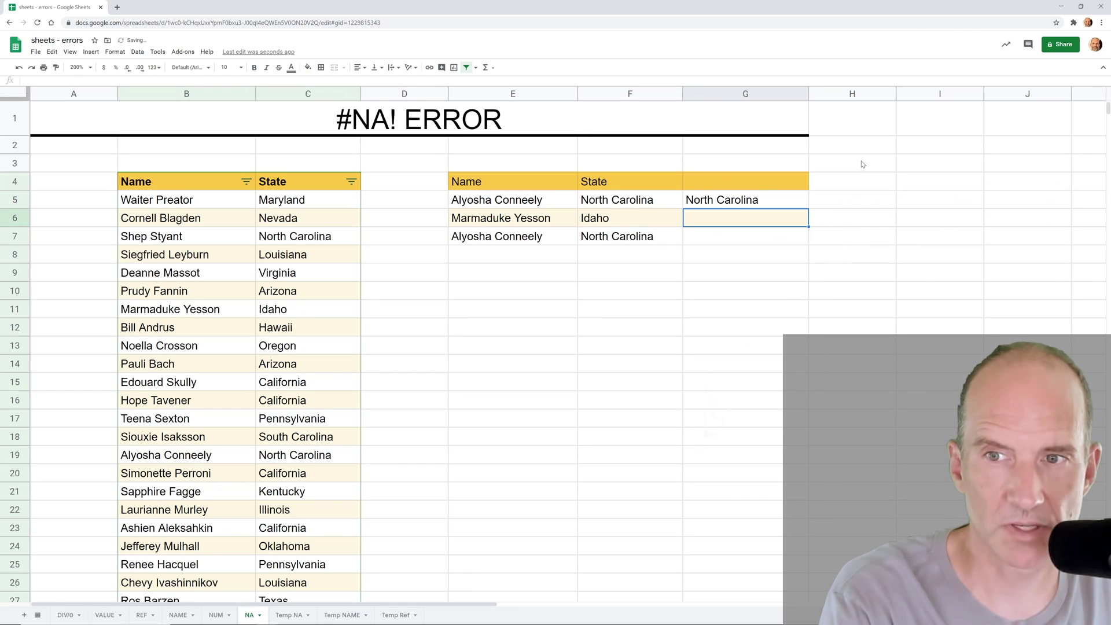
# Step: Fill G5's formula down to G6:G7, returning Idaho and North Carolina
pyautogui.click(788, 201)
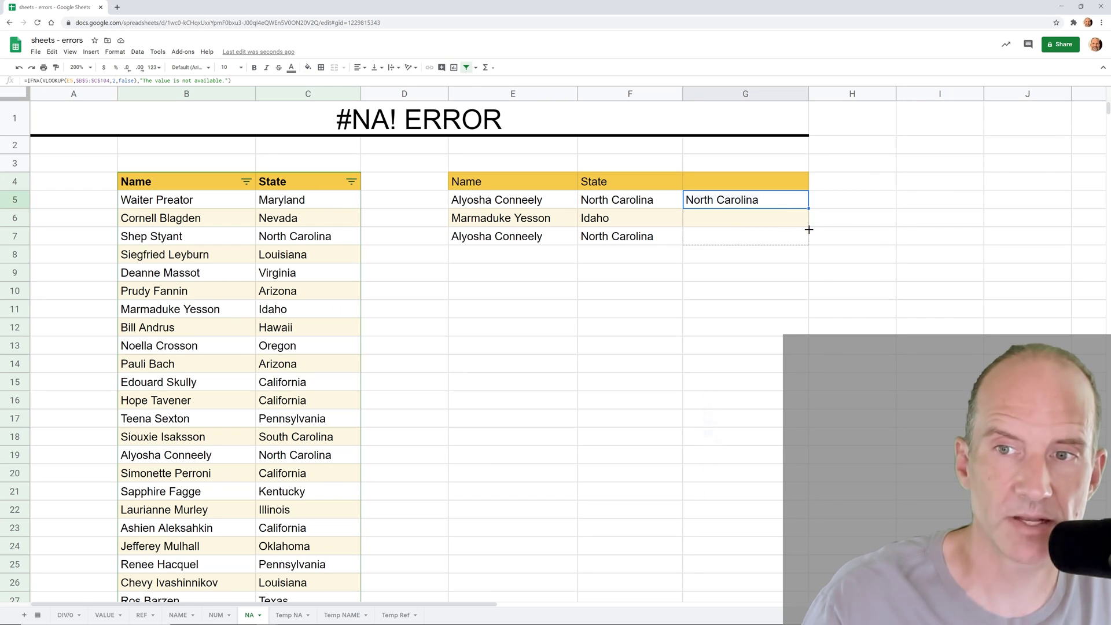
pyautogui.moveTo(809, 208); pyautogui.dragTo(805, 241)
pyautogui.click(743, 226)
# Step: Shorten G5's lookup range to $B$5:$C$10 so the not-available message appears
pyautogui.click(716, 203)
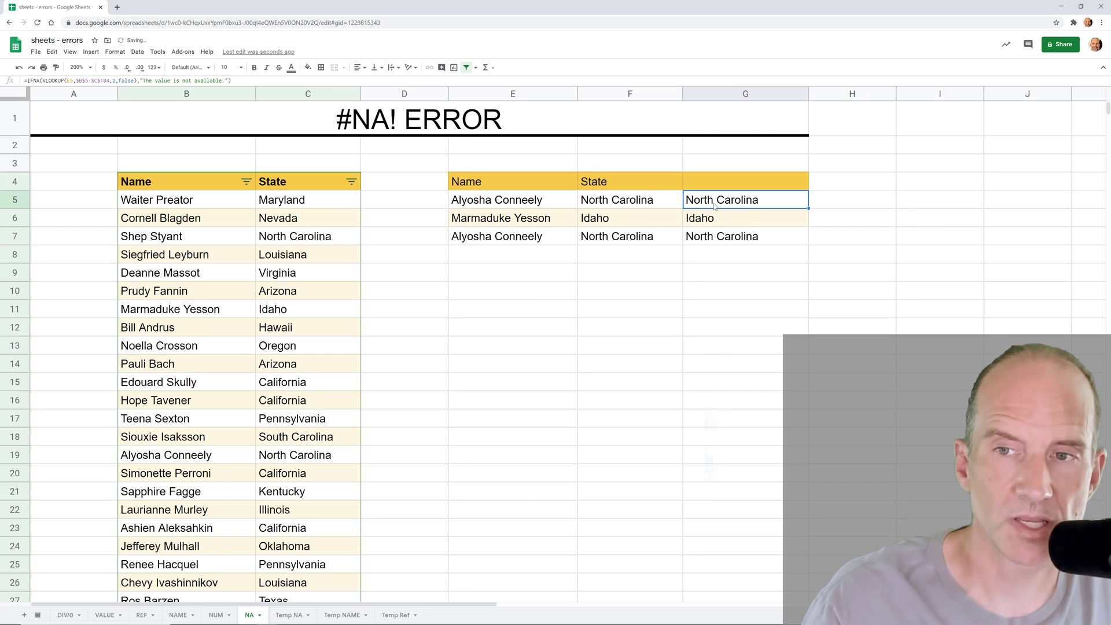
pyautogui.doubleClick(718, 199)
pyautogui.click(1075, 199)
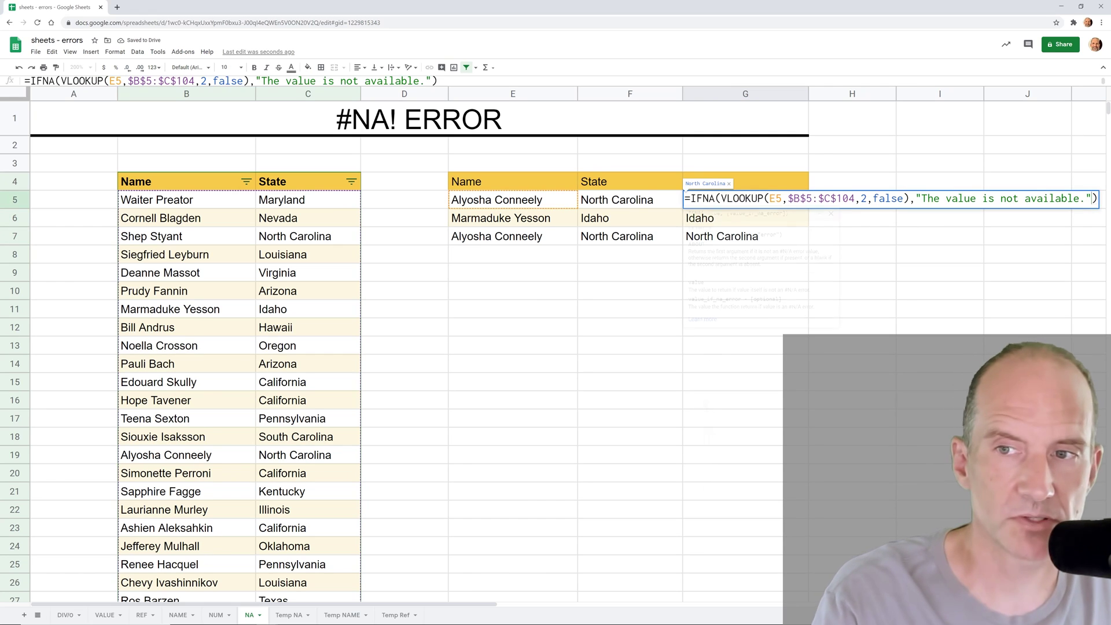
pyautogui.click(885, 198)
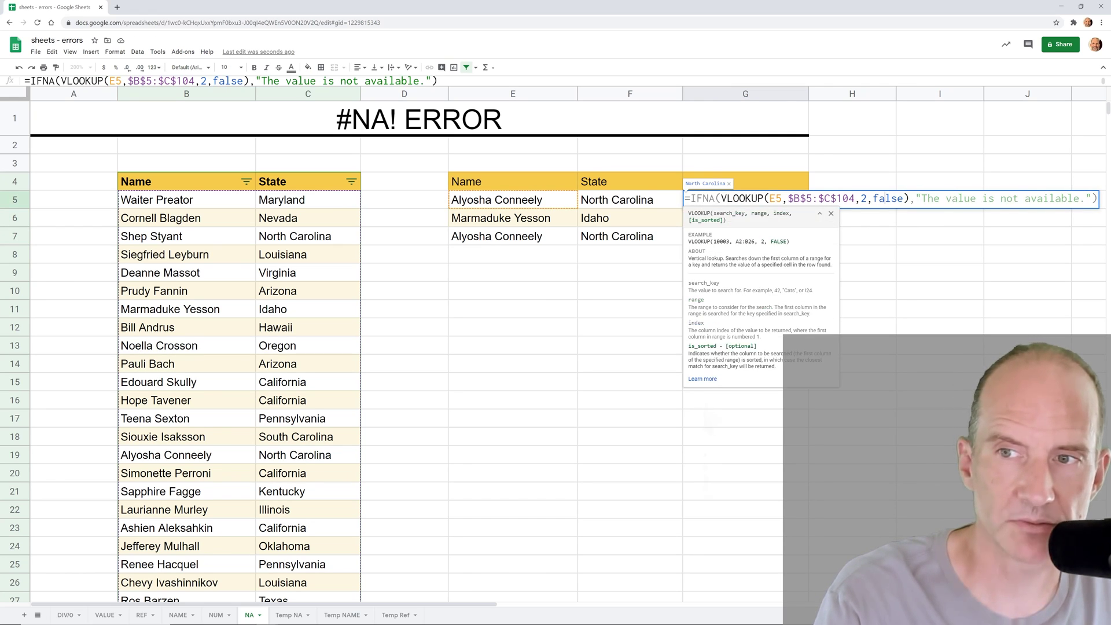
pyautogui.press('Left')
pyautogui.press('Left')
pyautogui.press('BackSpace')
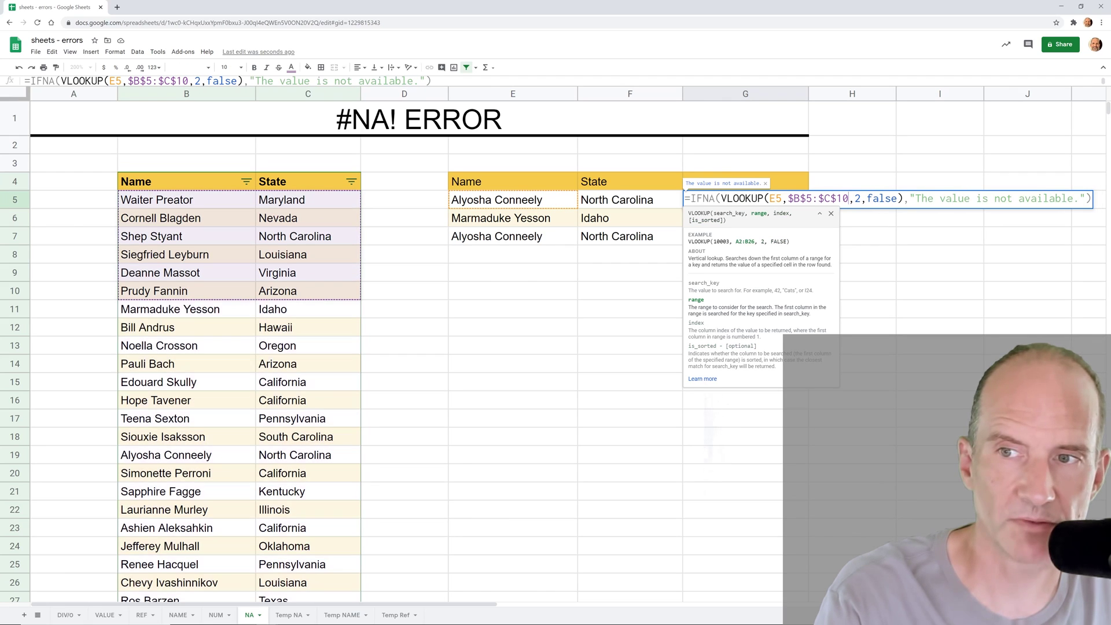
pyautogui.press('Return')
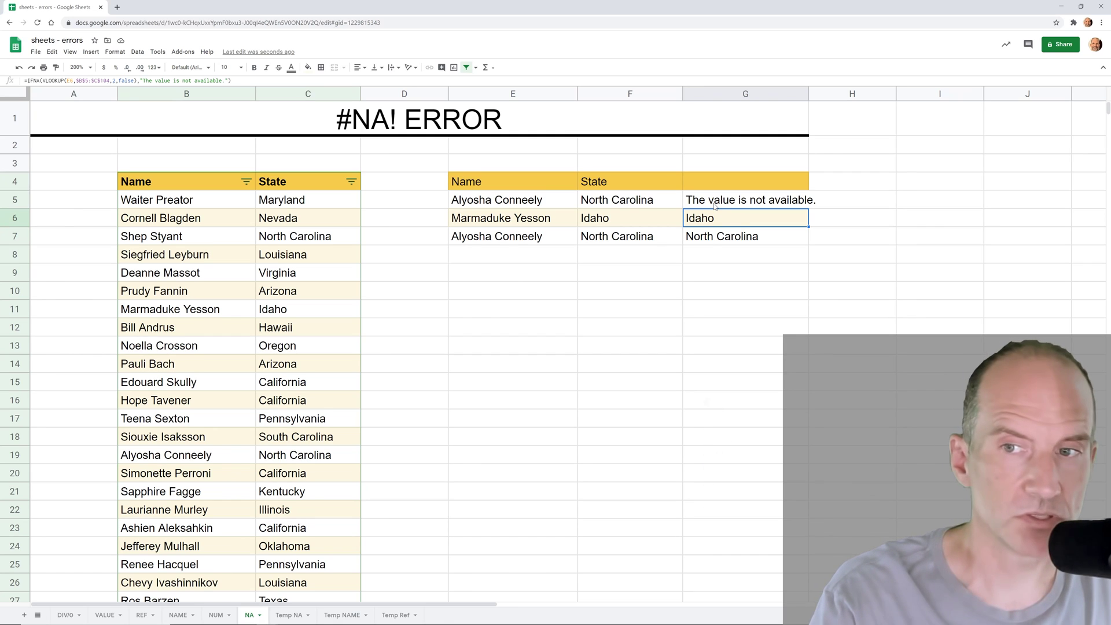
# Step: Replace G5's fallback message with an empty string "" so the cell shows blank
pyautogui.click(715, 202)
pyautogui.doubleClick(717, 200)
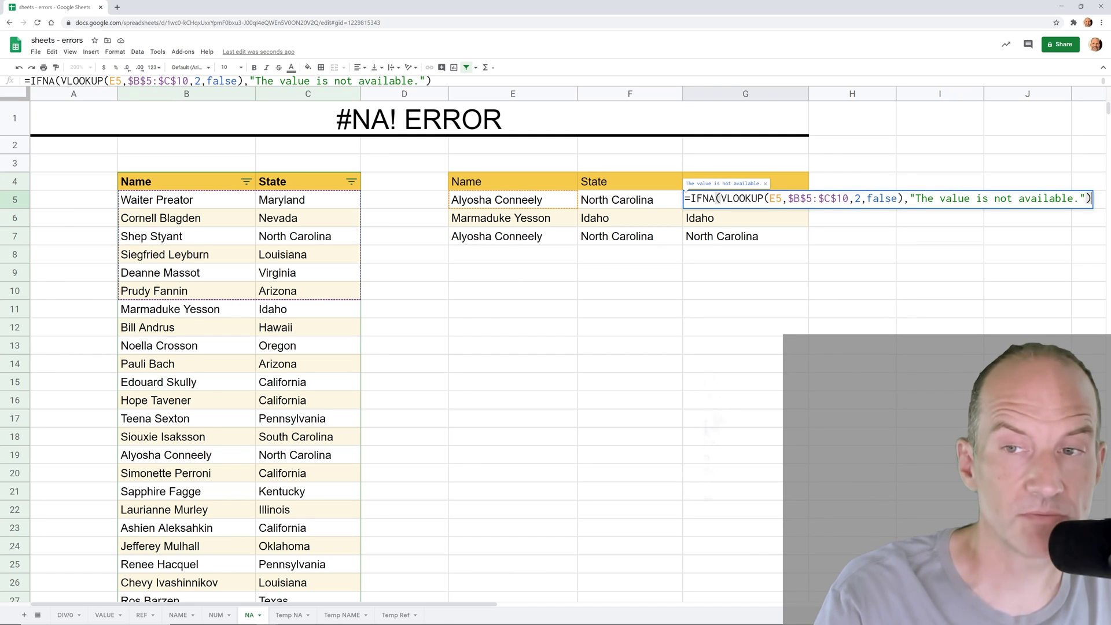
pyautogui.moveTo(1080, 198); pyautogui.dragTo(916, 198)
pyautogui.press('BackSpace')
pyautogui.press('Return')
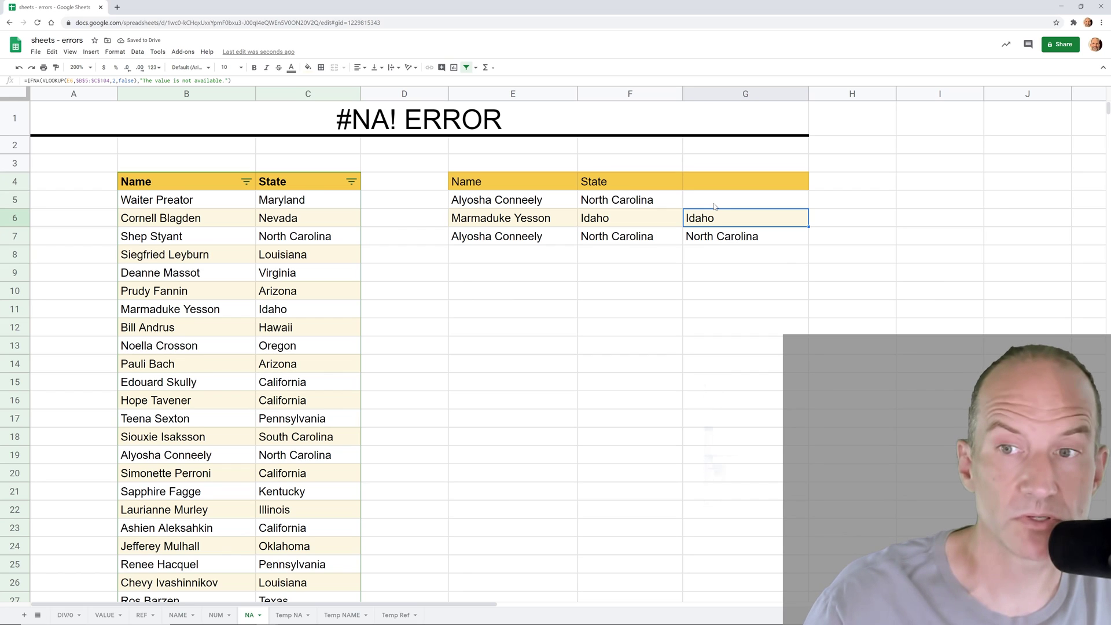
pyautogui.click(749, 207)
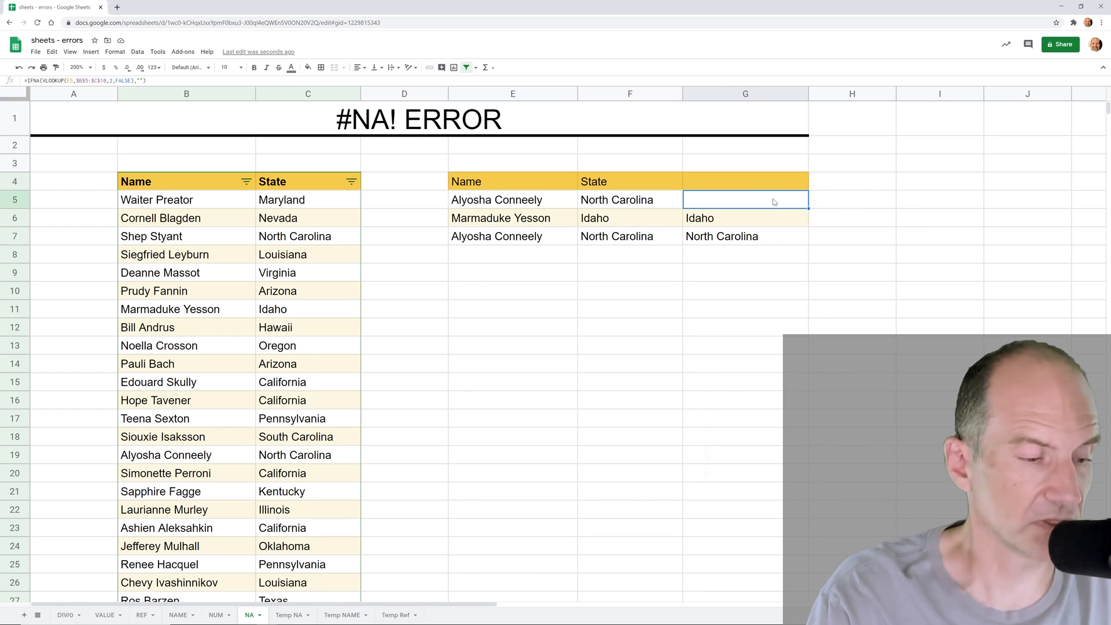
# Step: Change G5's IFNA fallback from an empty string to 0
pyautogui.press('F2')
pyautogui.press('Left')
pyautogui.hotkey('shift', 'Left')
pyautogui.hotkey('shift', 'Left')
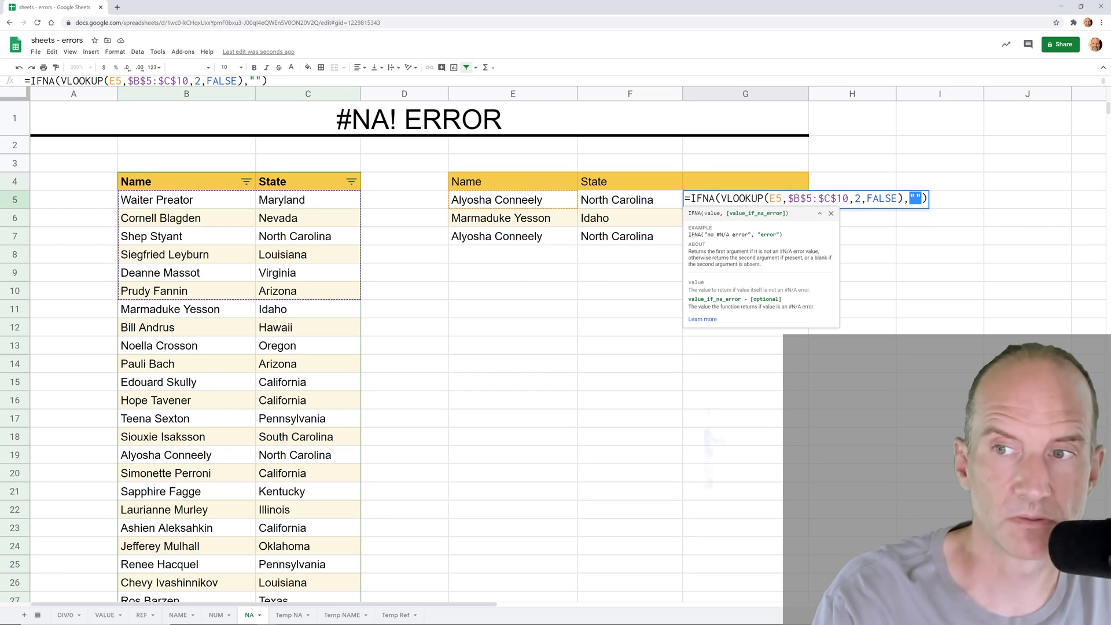
pyautogui.write('0')
pyautogui.press('Return')
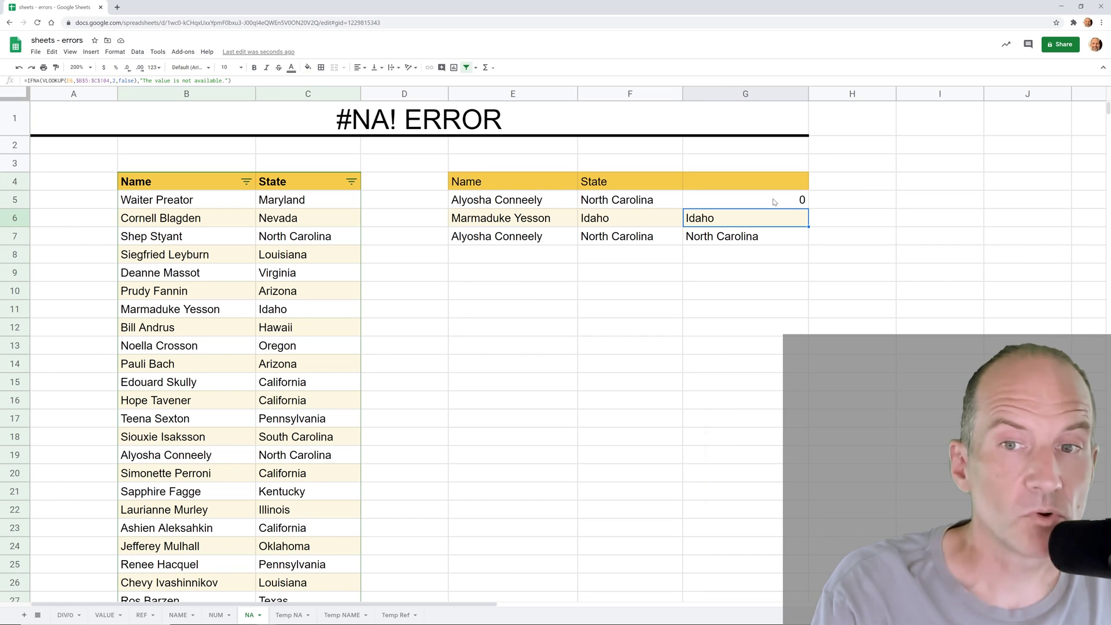
pyautogui.press('Down')
pyautogui.press('Down')
pyautogui.press('Down')
pyautogui.press('Down')
pyautogui.press('Left')
pyautogui.press('Left')
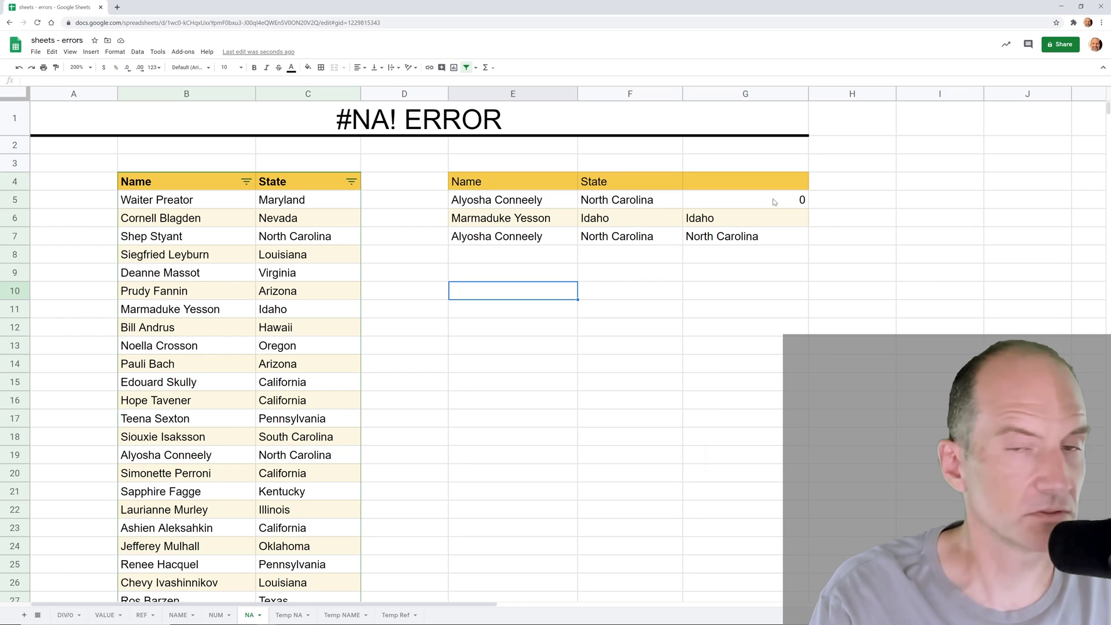
# Step: Enter =MATCH(E5,B5:C8,0) in E10, which returns #N/A
pyautogui.write('=')
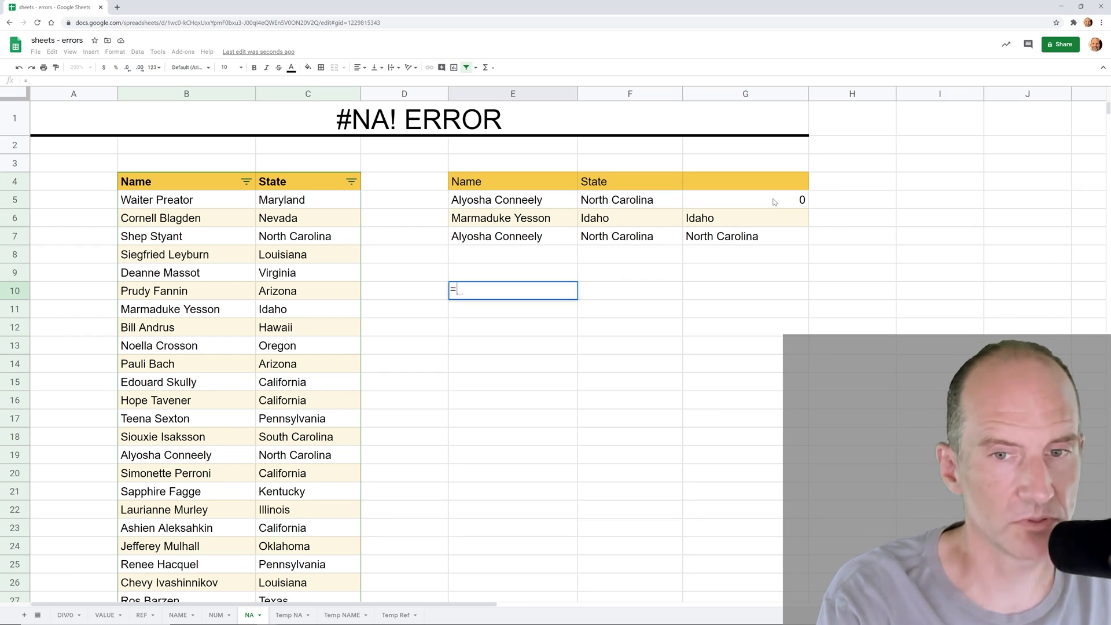
pyautogui.write('mat')
pyautogui.press('BackSpace')
pyautogui.press('BackSpace')
pyautogui.press('BackSpace')
pyautogui.write('MATCH(')
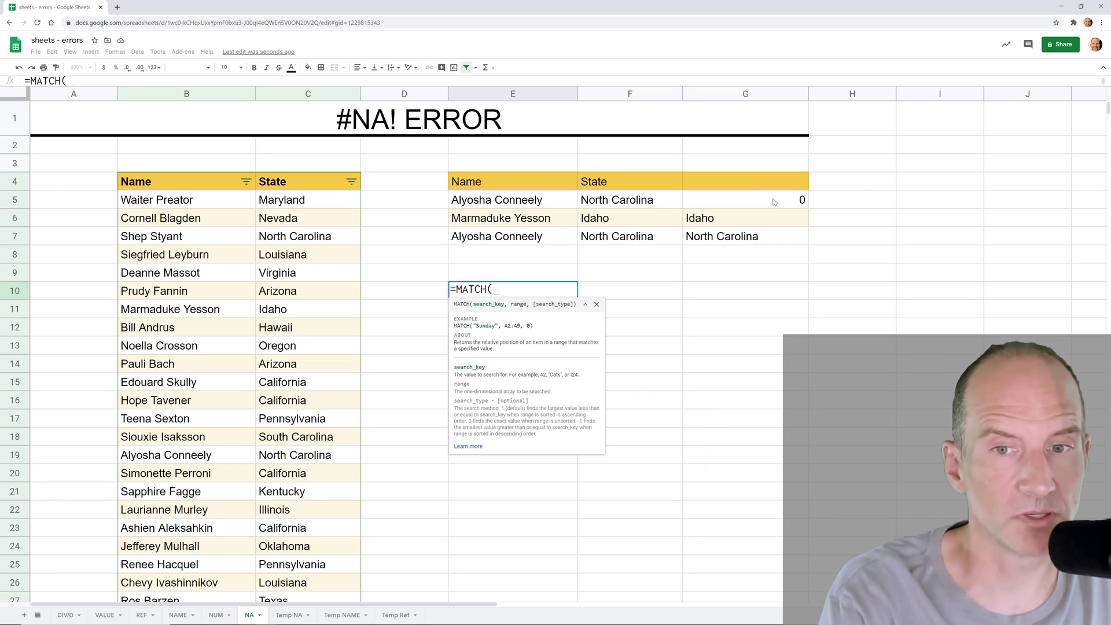
pyautogui.press('Up')
pyautogui.press('Up')
pyautogui.press('Up')
pyautogui.press('Up')
pyautogui.press('Up')
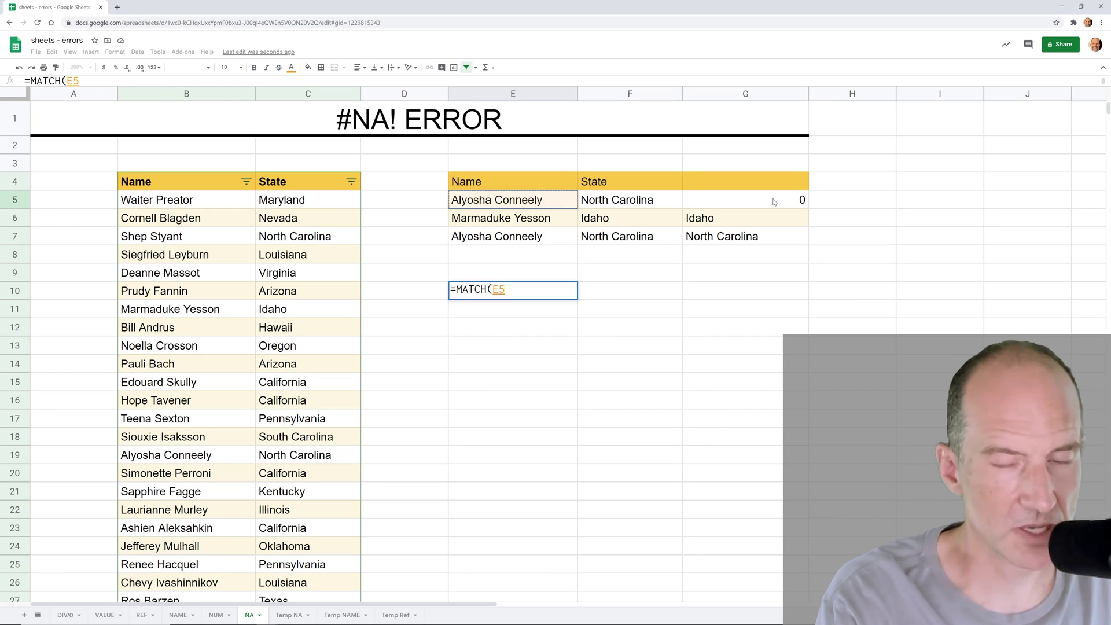
pyautogui.write(',')
pyautogui.press('Left')
pyautogui.press('Left')
pyautogui.press('Left')
pyautogui.press('Up')
pyautogui.press('Up')
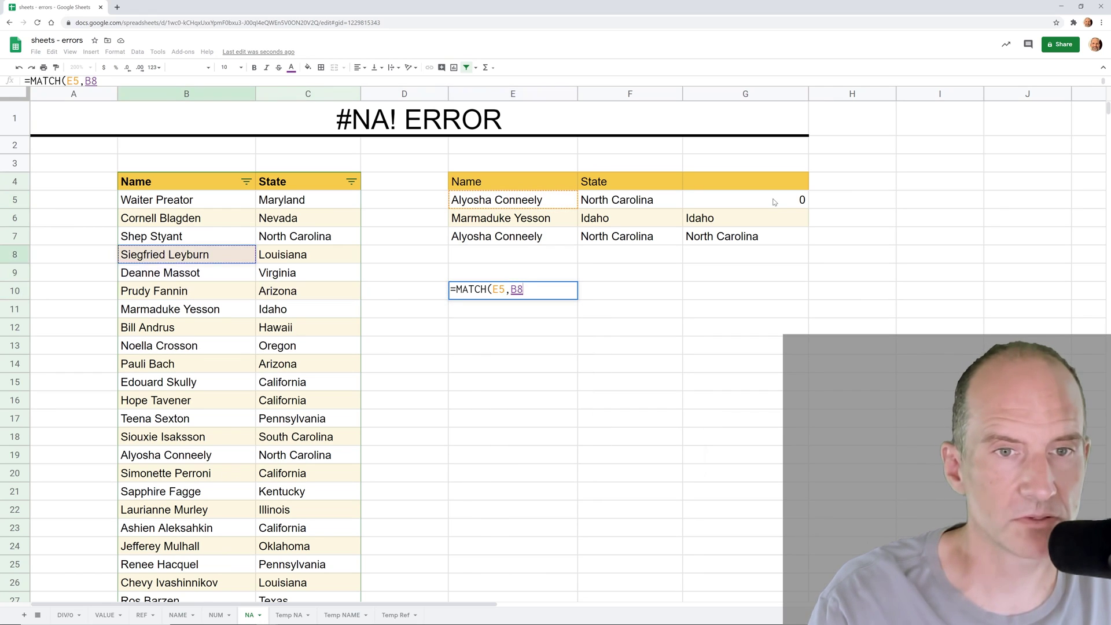
pyautogui.press('Up')
pyautogui.press('Up')
pyautogui.press('Up')
pyautogui.hotkey('shift', 'Right')
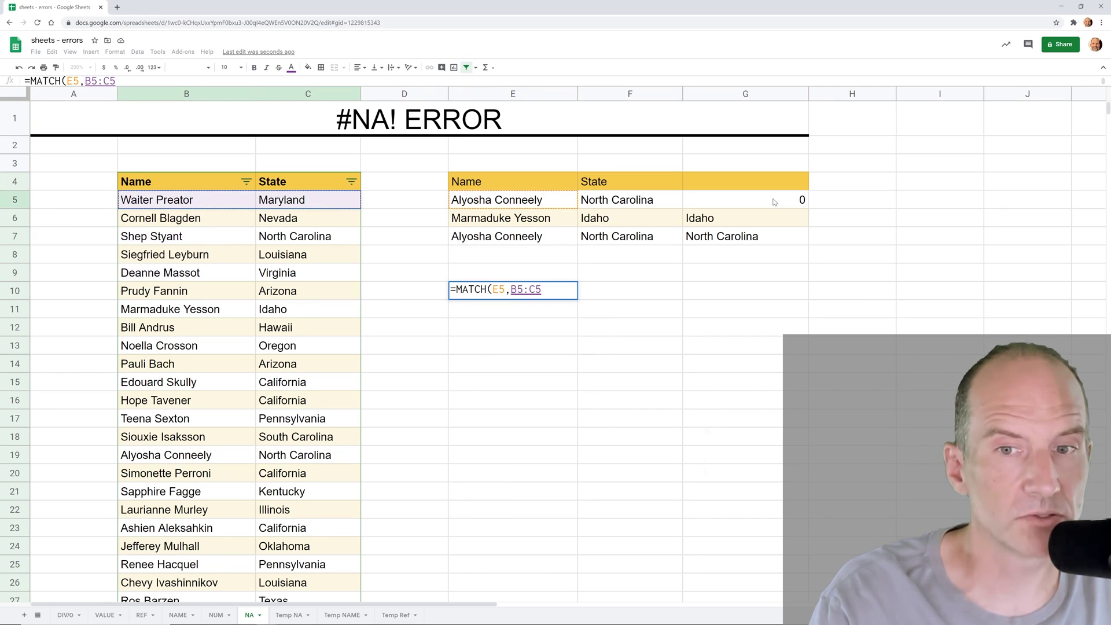
pyautogui.hotkey('shift', 'Down')
pyautogui.hotkey('shift', 'Down')
pyautogui.hotkey('shift', 'Down')
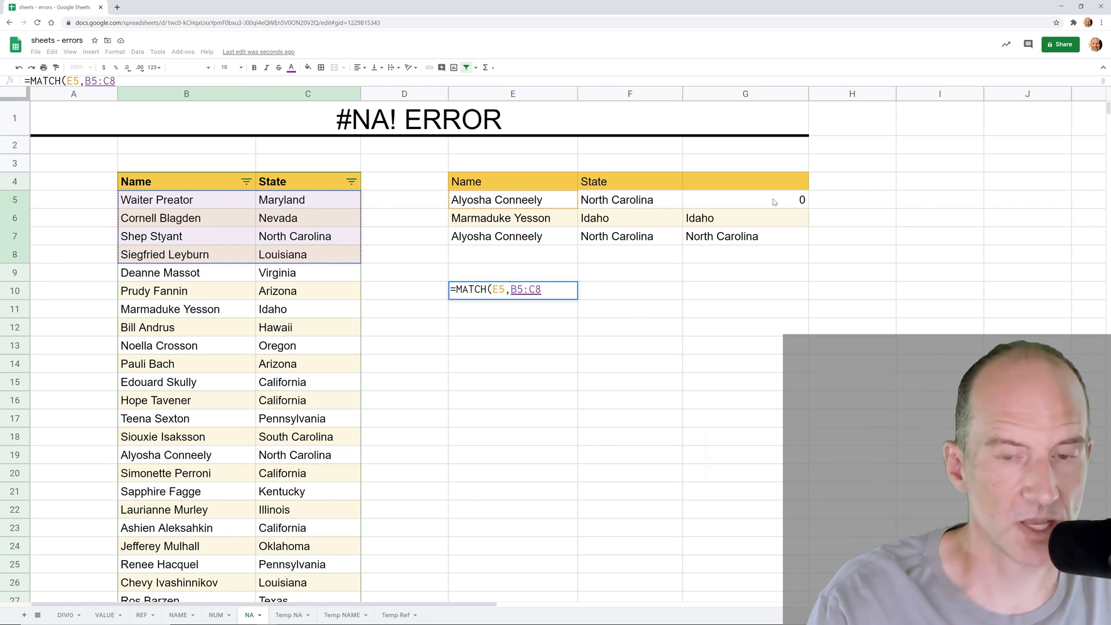
pyautogui.write(',0')
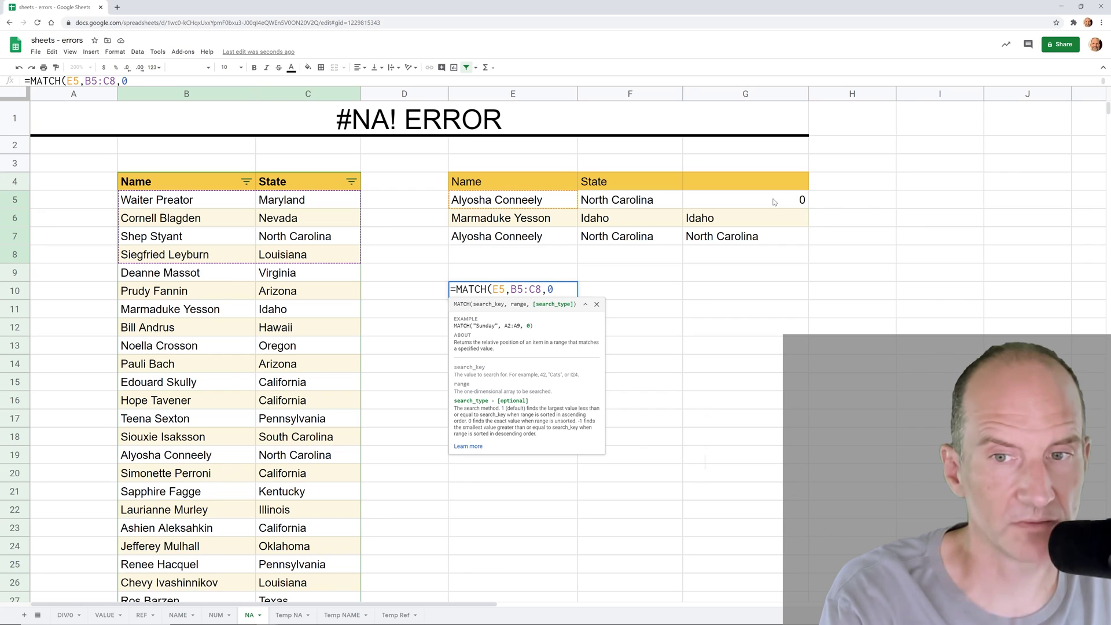
pyautogui.write(')')
pyautogui.press('Return')
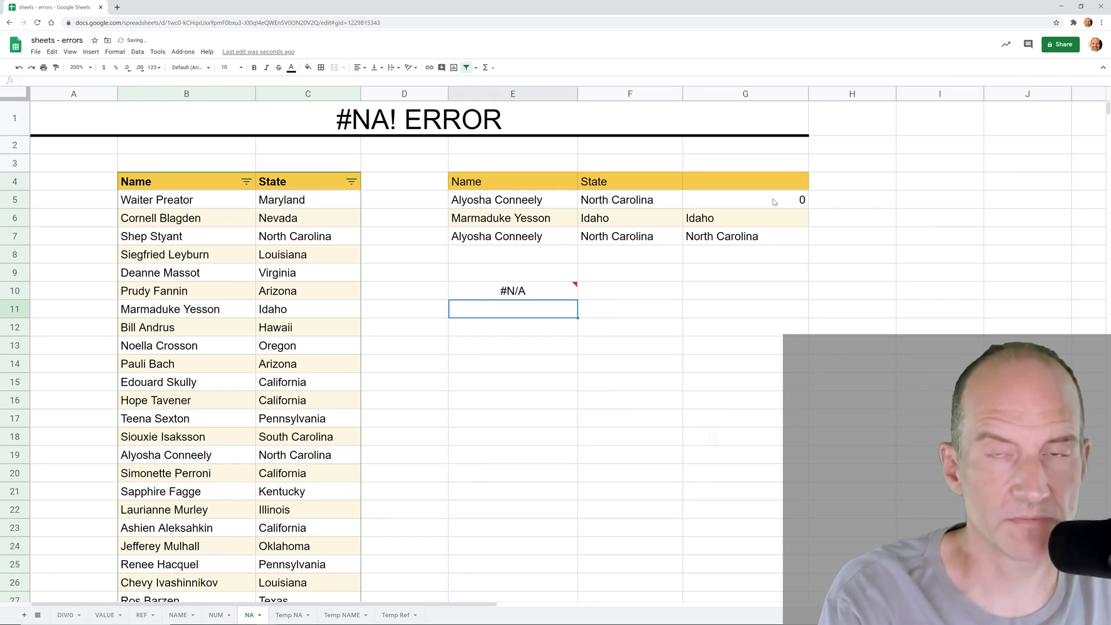